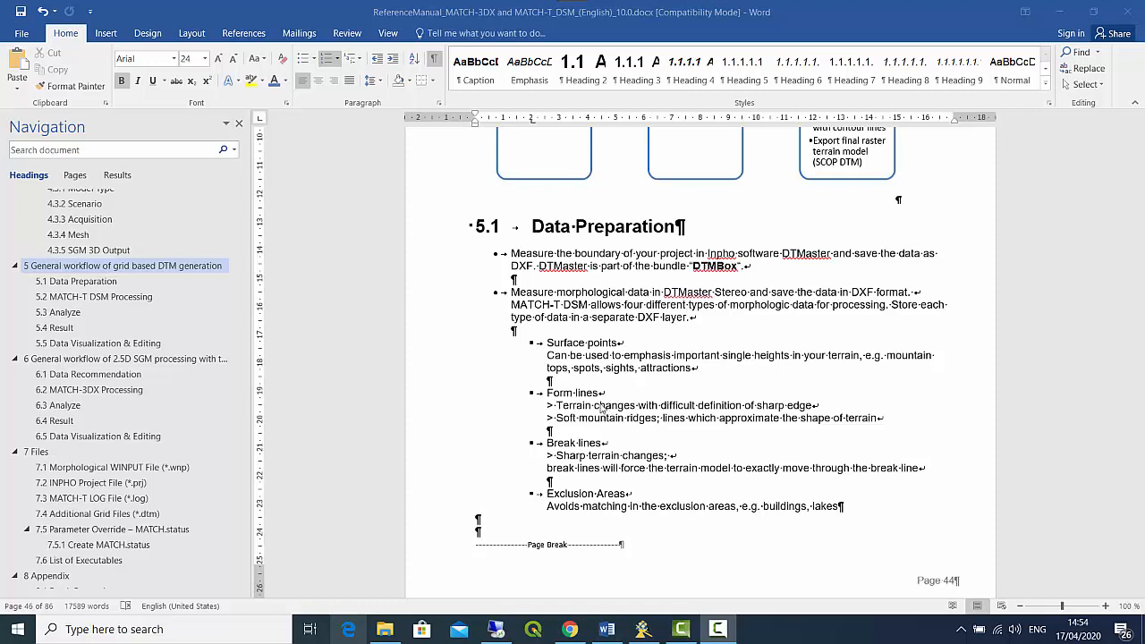
# Read the grid based DTM generation workflow diagram and section 5.1 Data Preparation in the reference manual.
pyautogui.scroll(4, 601, 403)
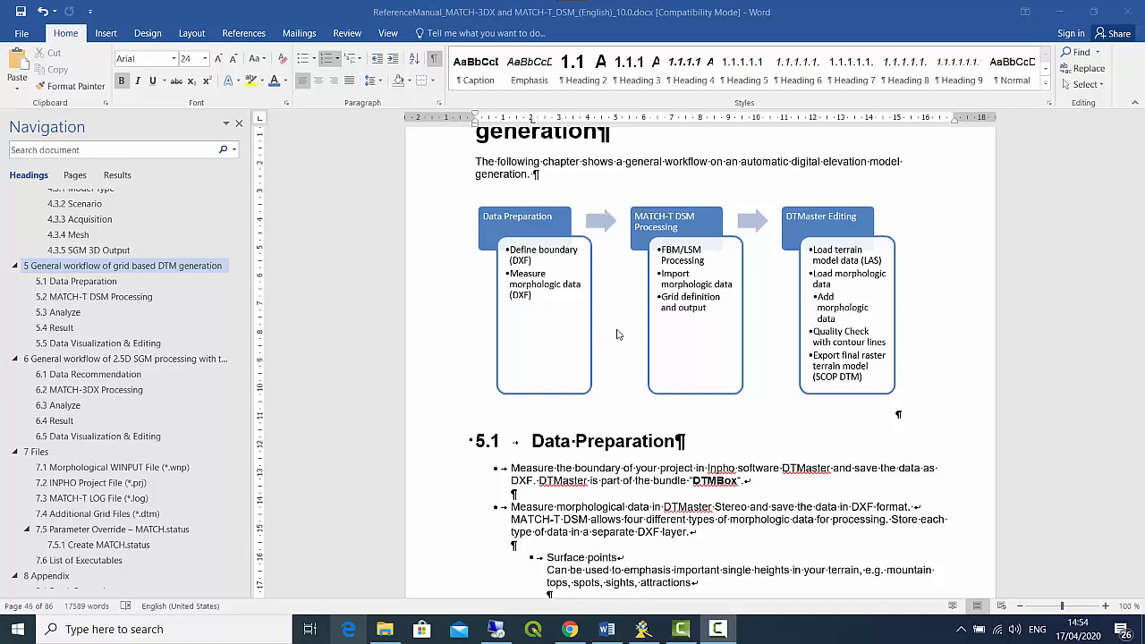
pyautogui.scroll(1, 616, 334)
pyautogui.scroll(-3, 618, 334)
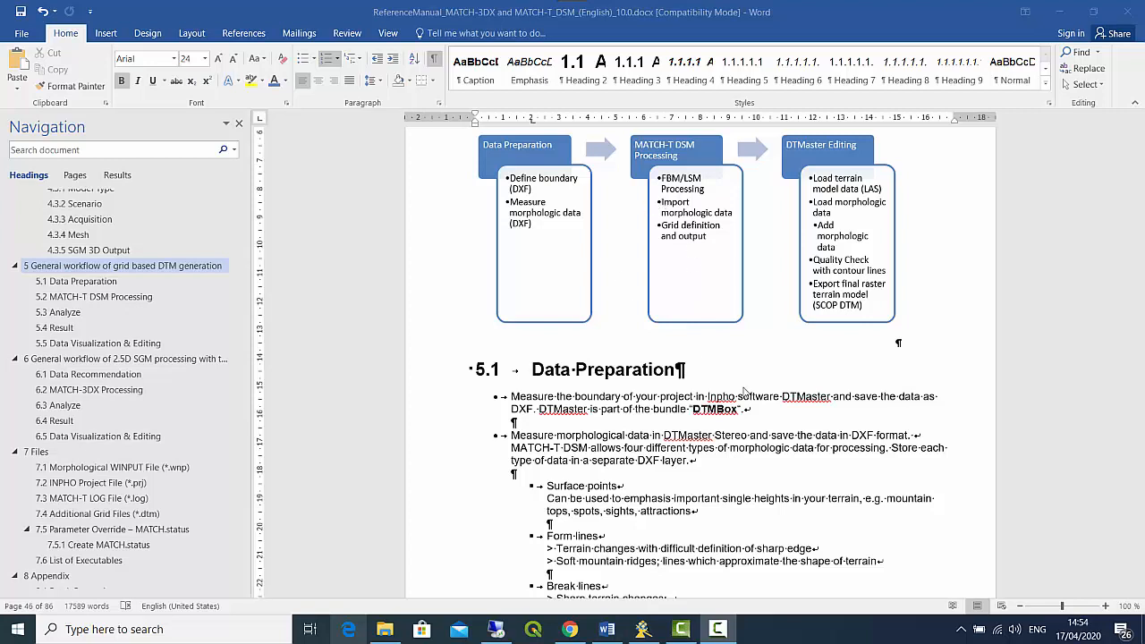
pyautogui.scroll(-2, 743, 390)
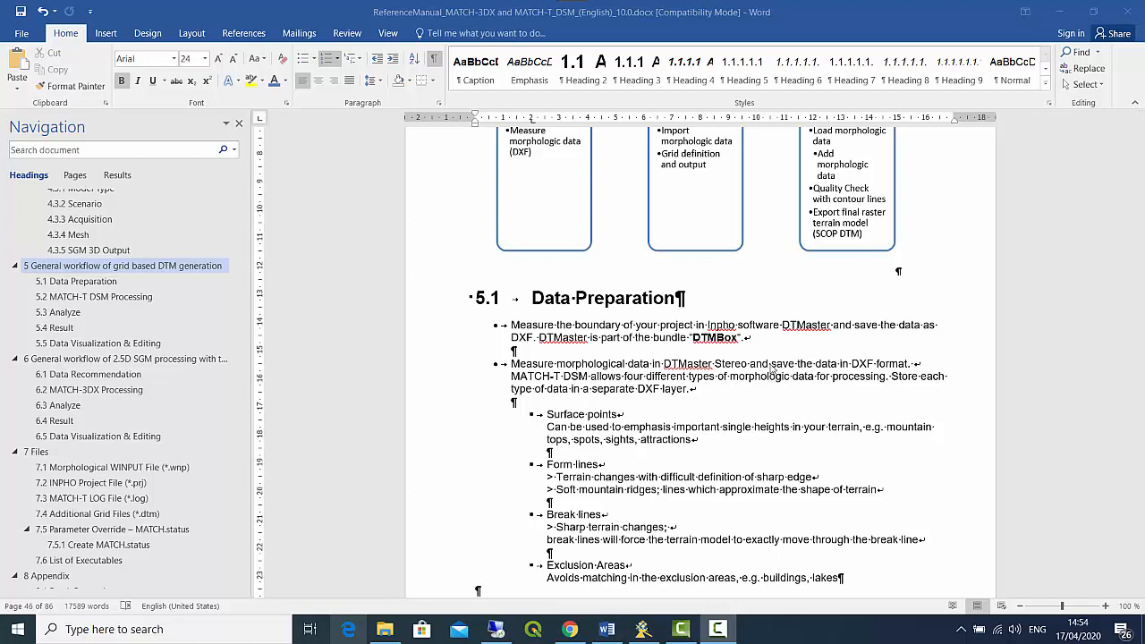
pyautogui.scroll(-1, 771, 368)
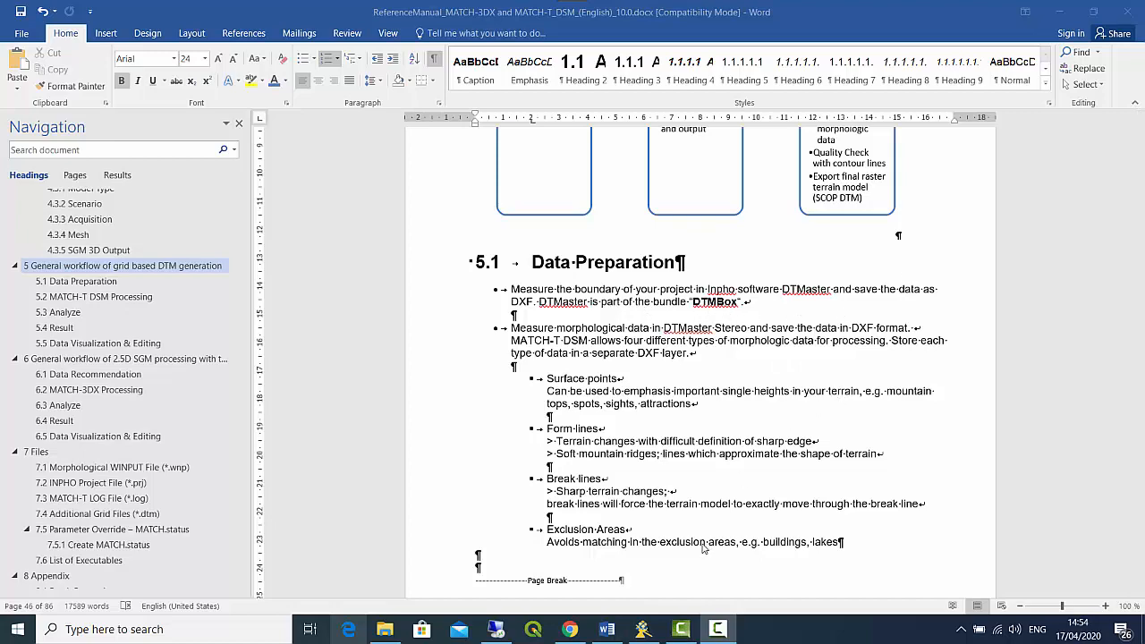
# Switch to ApplicationsMaster and look through the project files in the TrainingData_CCD\2_MATCH-AT folder in File Explorer.
pyautogui.click(643, 629)
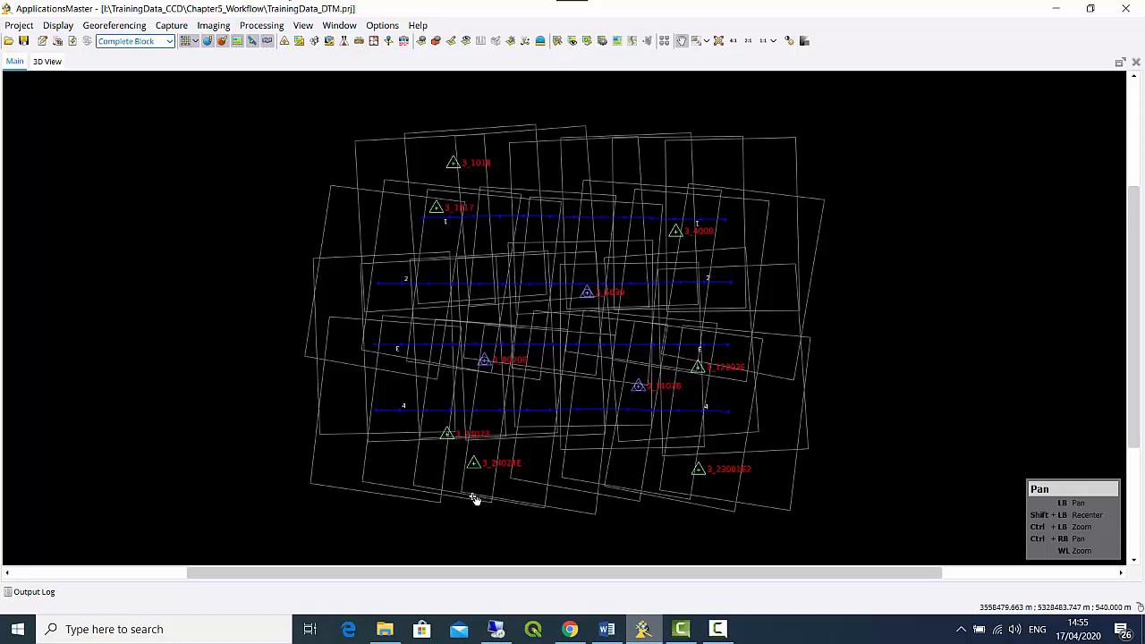
pyautogui.click(385, 629)
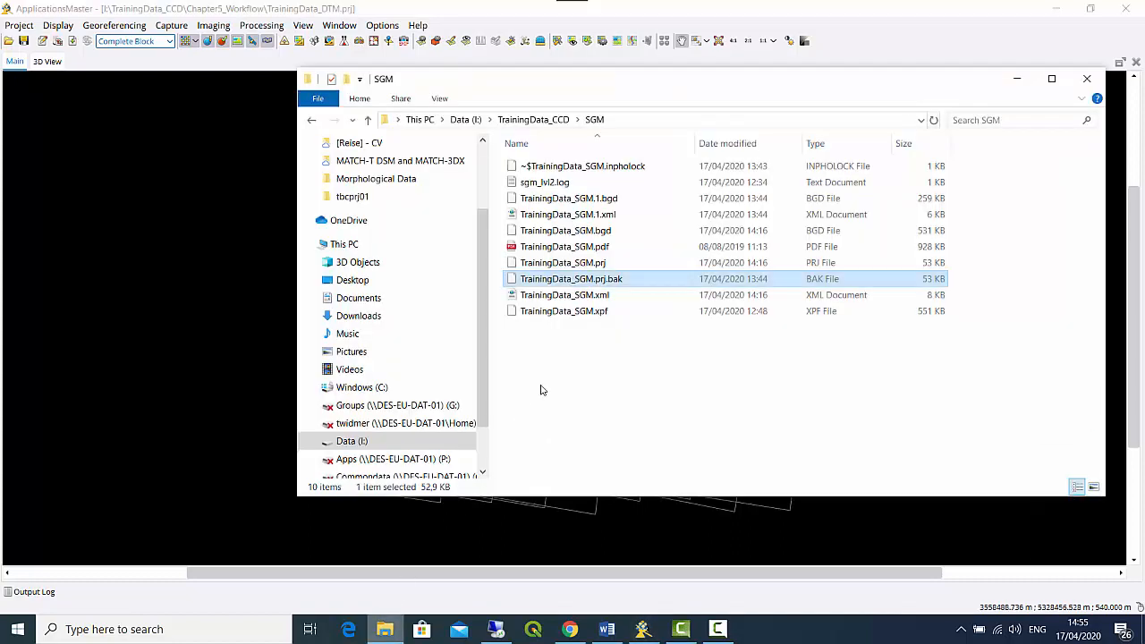
pyautogui.click(532, 119)
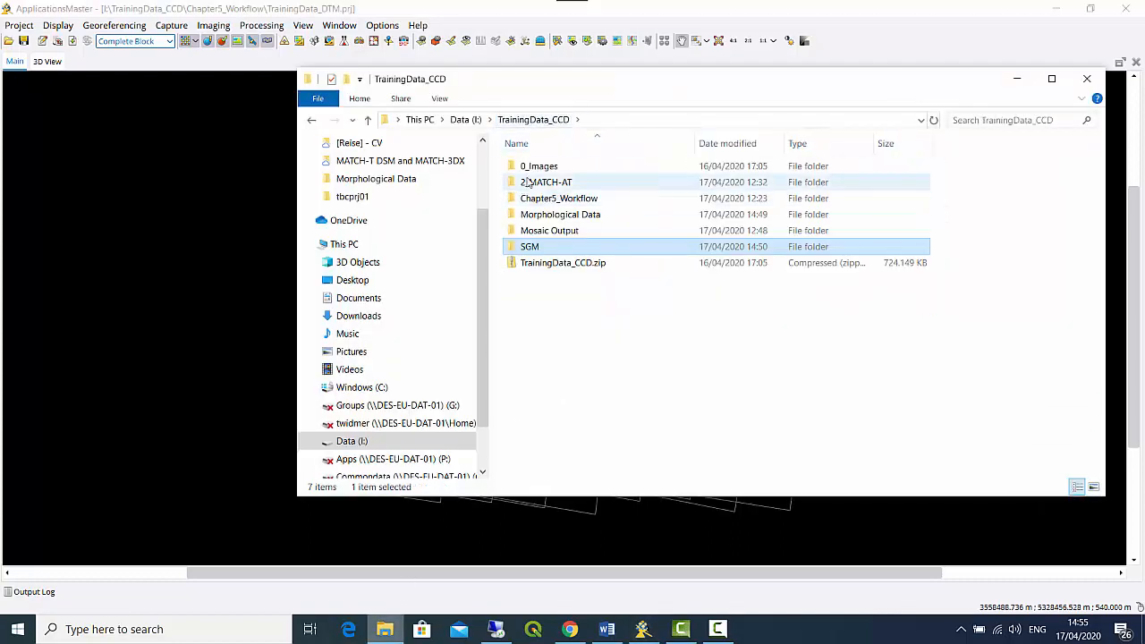
pyautogui.doubleClick(539, 182)
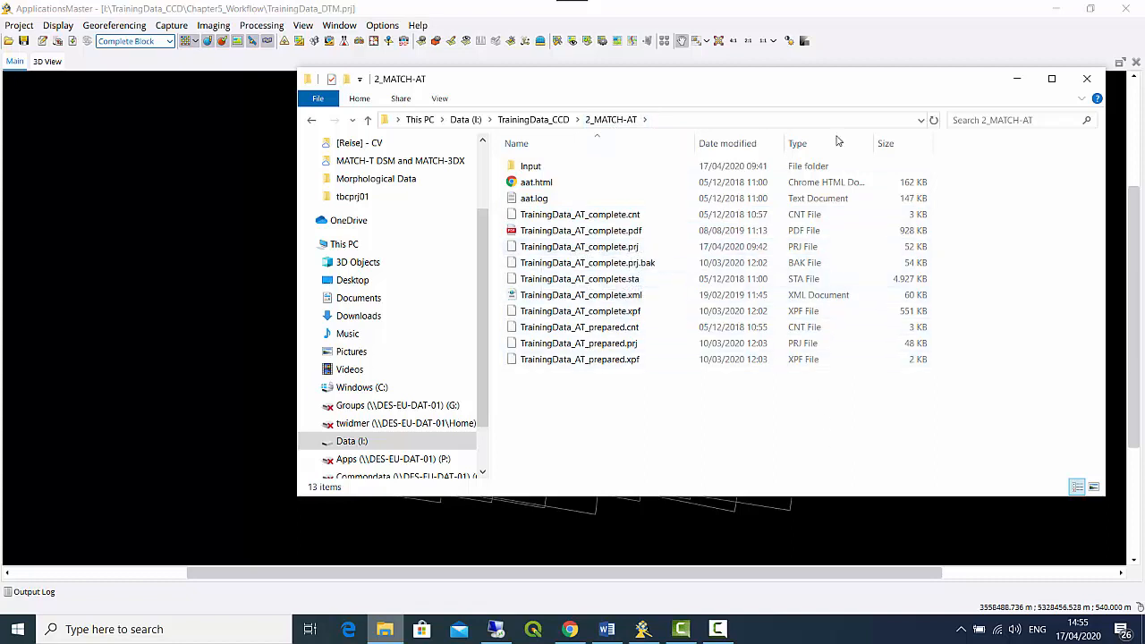
pyautogui.click(1016, 81)
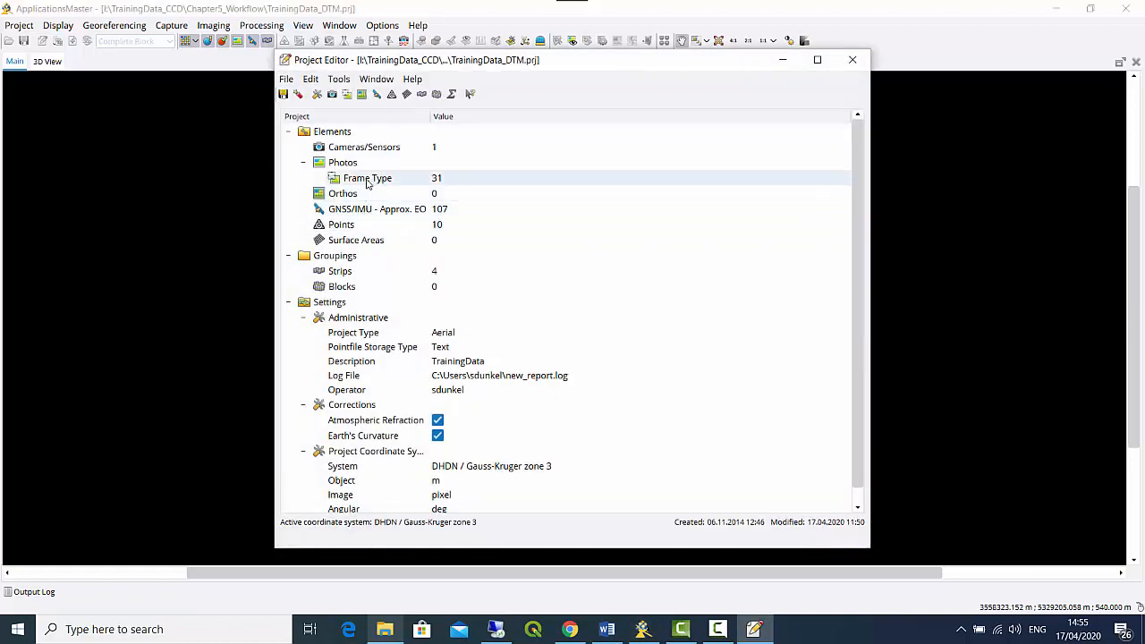
# Inspect the orientation and image file entries of the frame photos in the Project Editor, including the shared properties of all photos.
pyautogui.doubleClick(369, 178)
pyautogui.moveTo(460, 400); pyautogui.dragTo(580, 400)
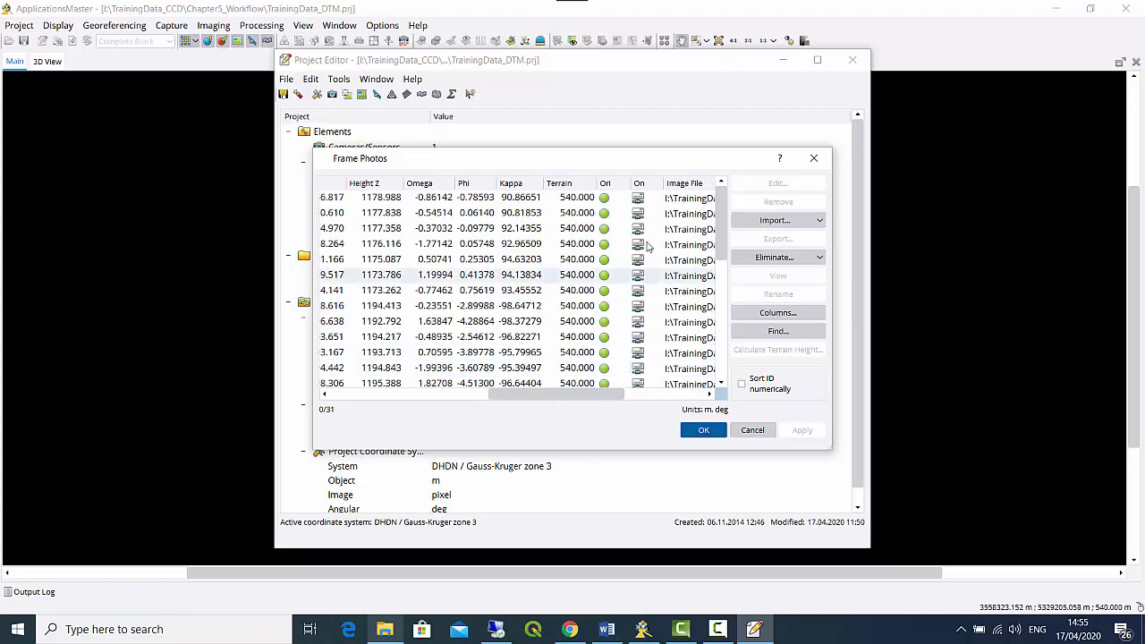
pyautogui.click(616, 339)
pyautogui.hotkey('ctrl', 'a')
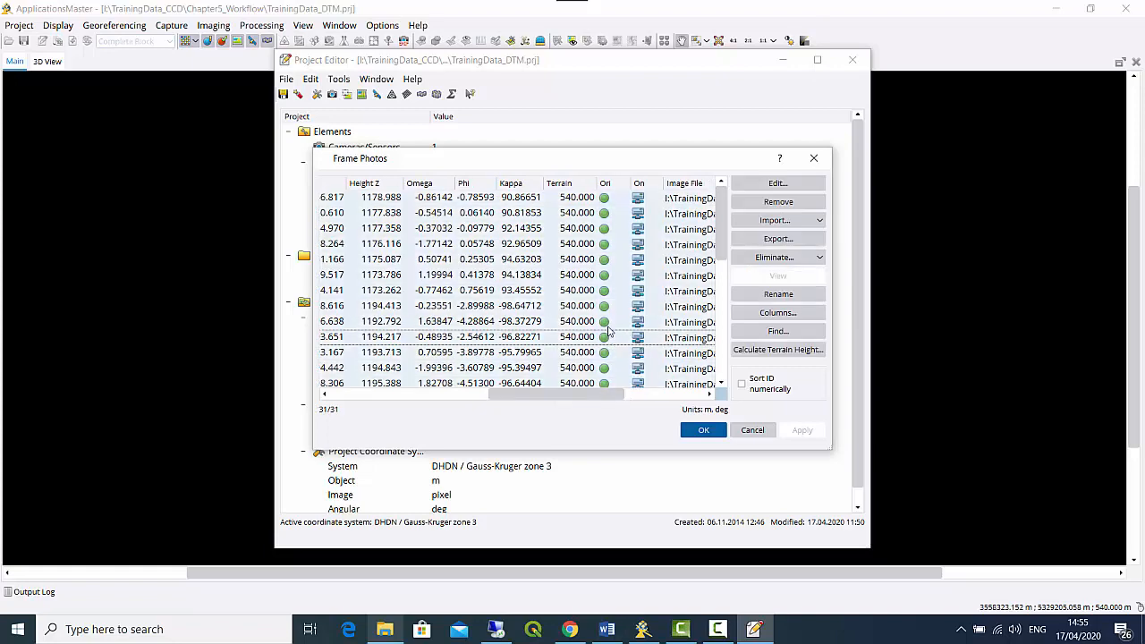
pyautogui.click(747, 184)
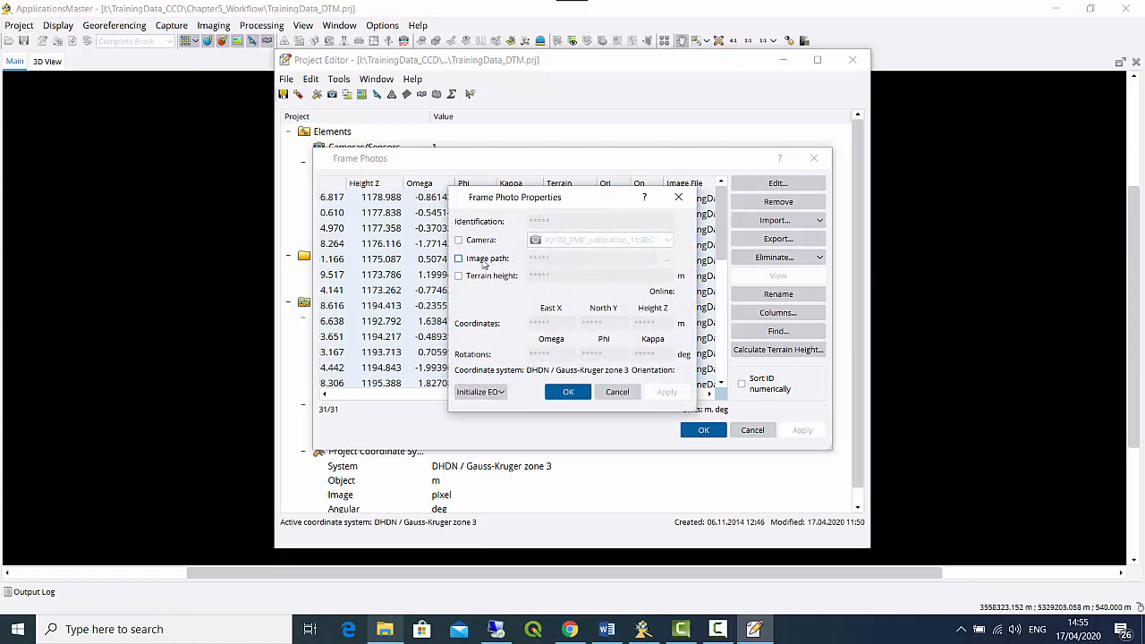
pyautogui.click(617, 394)
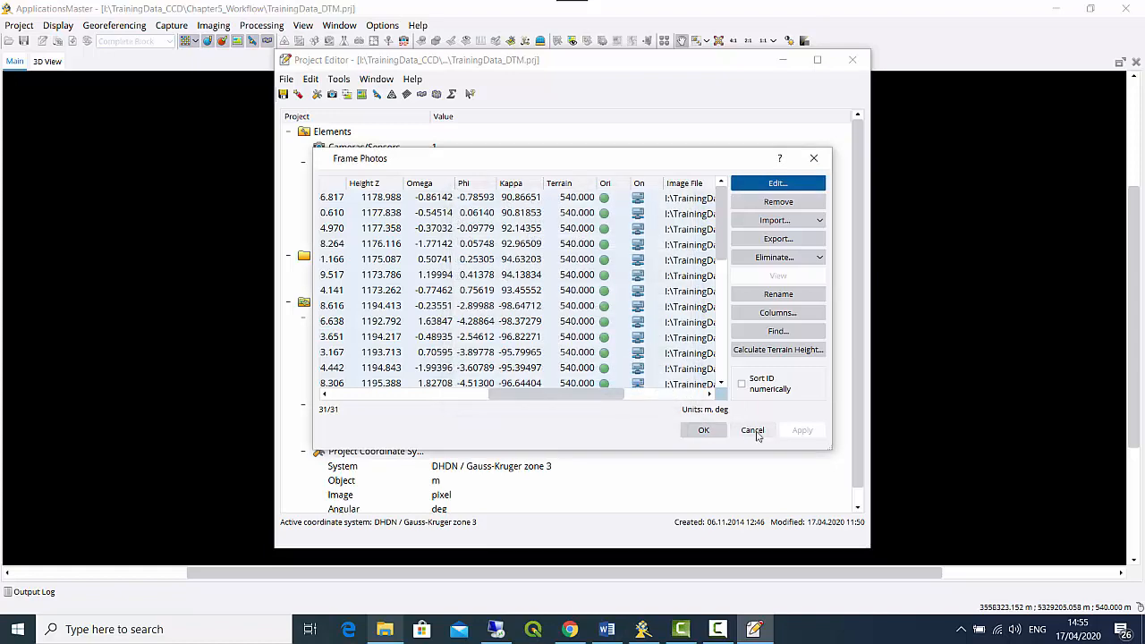
pyautogui.click(753, 430)
pyautogui.click(853, 60)
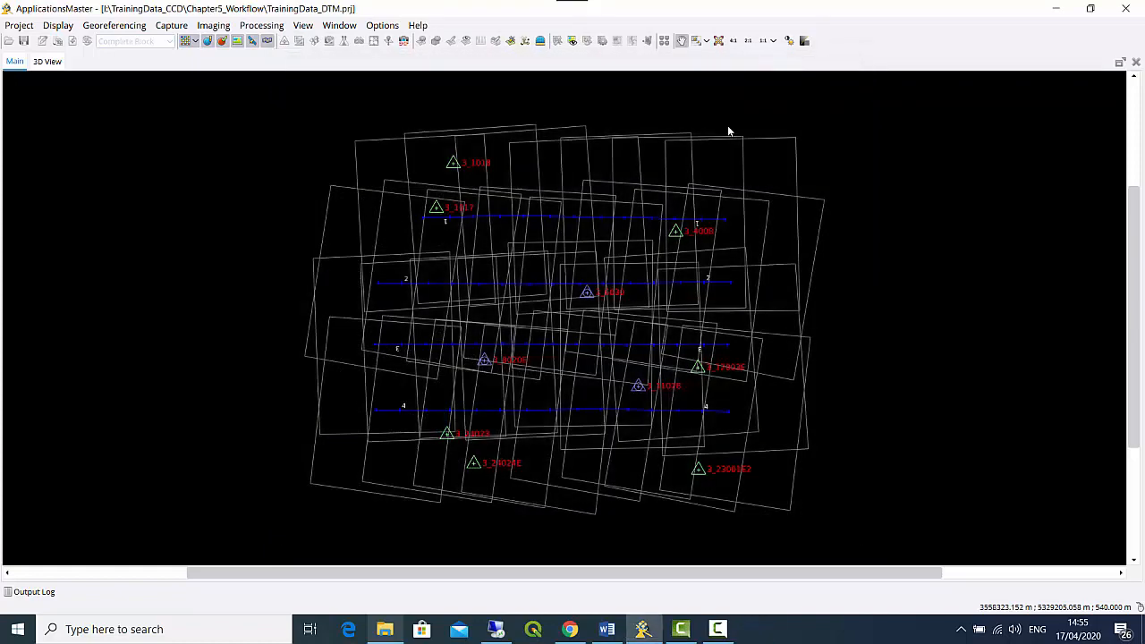
# Launch DTMaster for the TrainingData_DTM project and narrow the Terrain area to enlarge the map view.
pyautogui.click(184, 27)
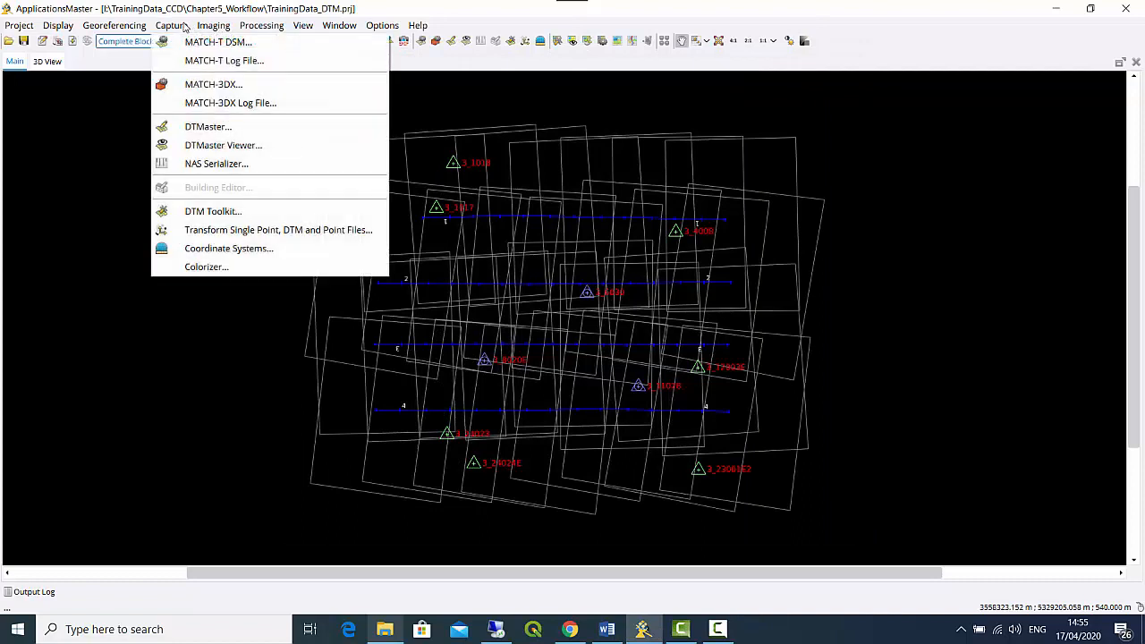
pyautogui.click(208, 132)
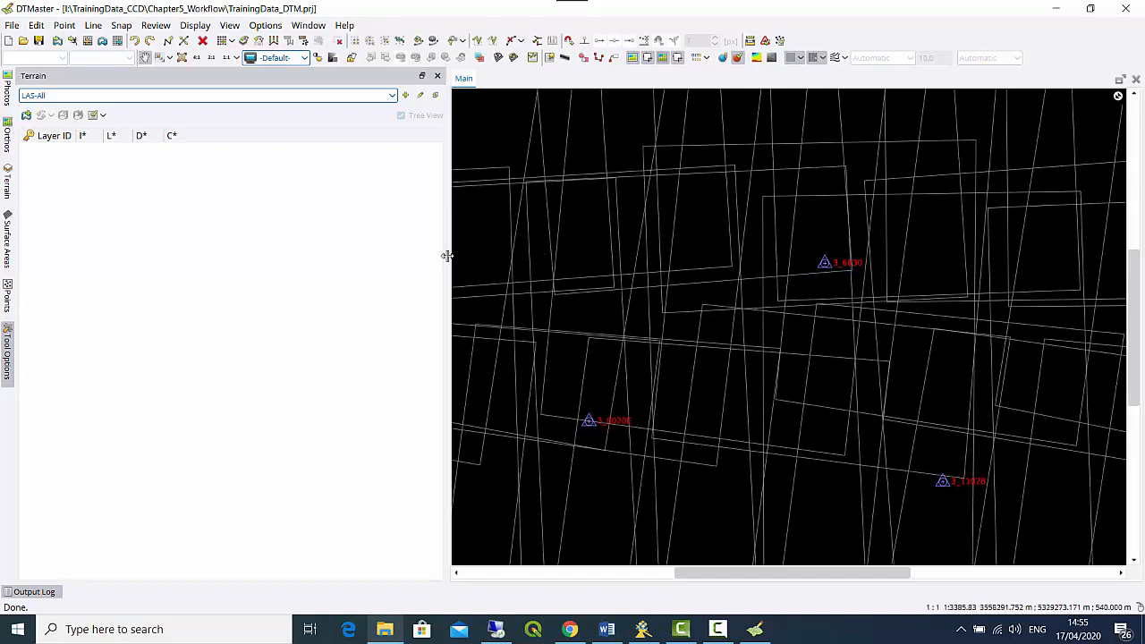
pyautogui.moveTo(445, 256); pyautogui.dragTo(304, 253)
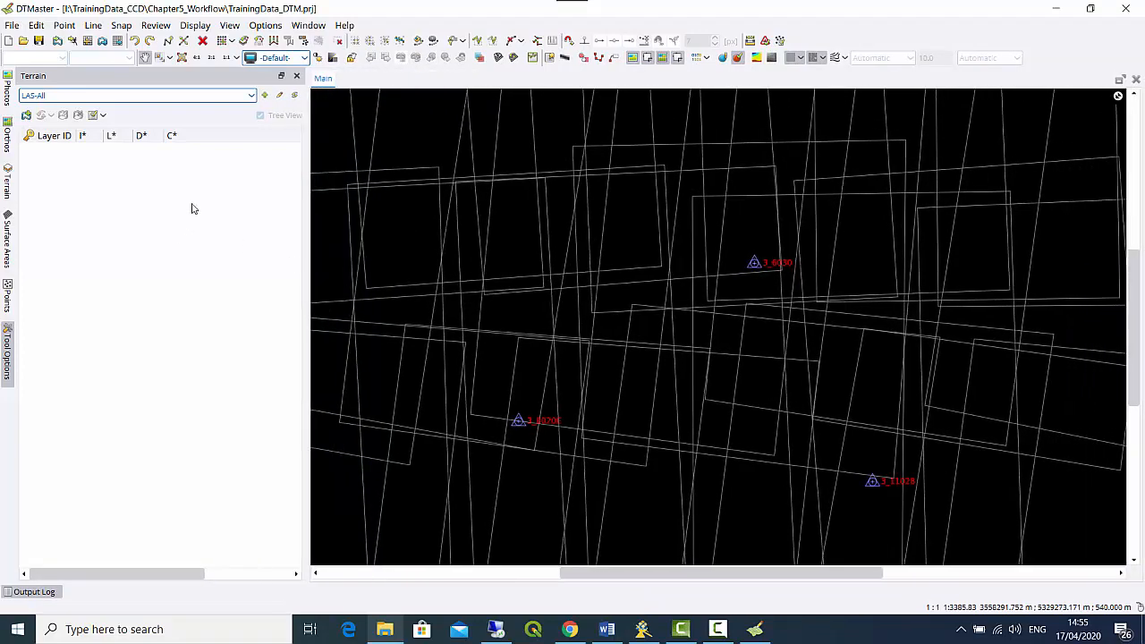
# Create a terrain file named morph and add layers to it with the Morphological Data template.
pyautogui.click(26, 116)
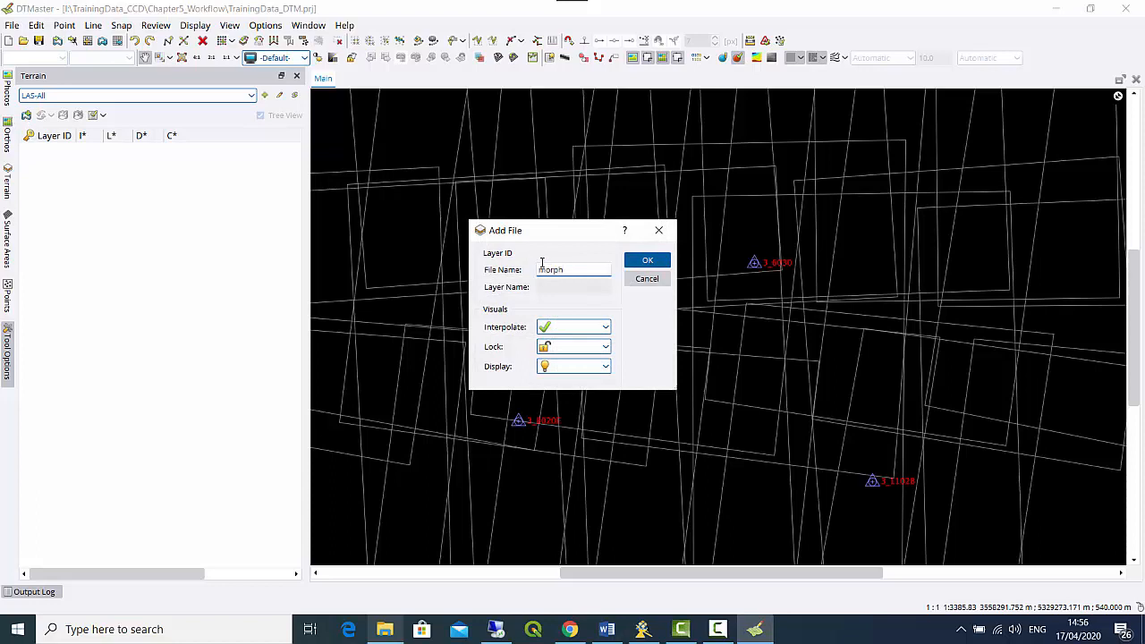
pyautogui.click(638, 261)
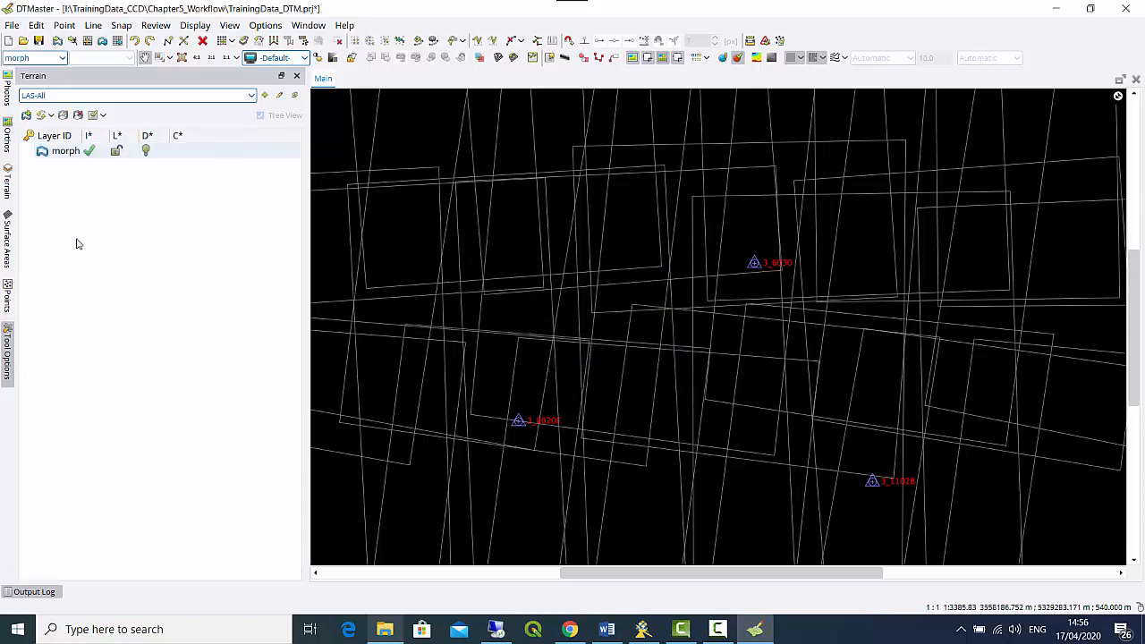
pyautogui.rightClick(60, 159)
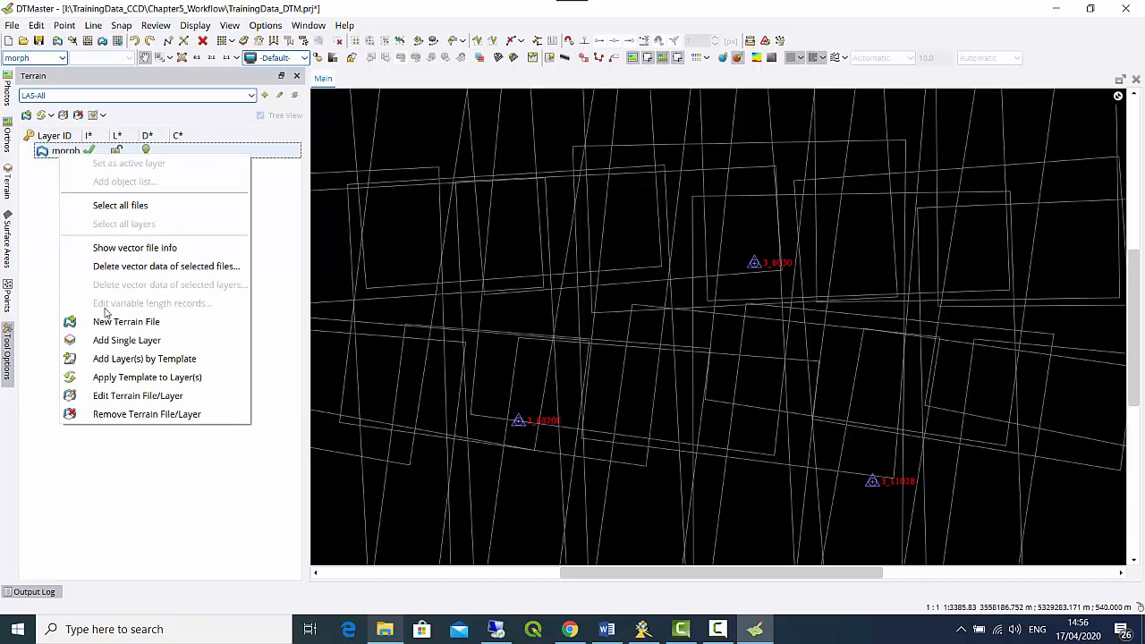
pyautogui.click(127, 358)
pyautogui.click(503, 271)
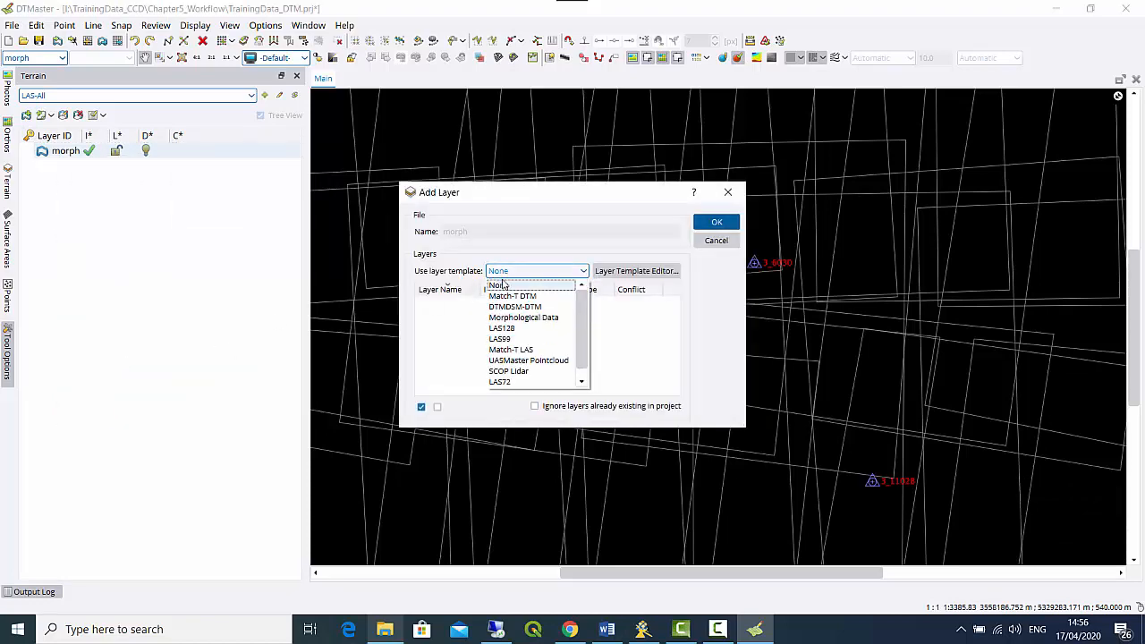
pyautogui.click(519, 319)
pyautogui.click(715, 221)
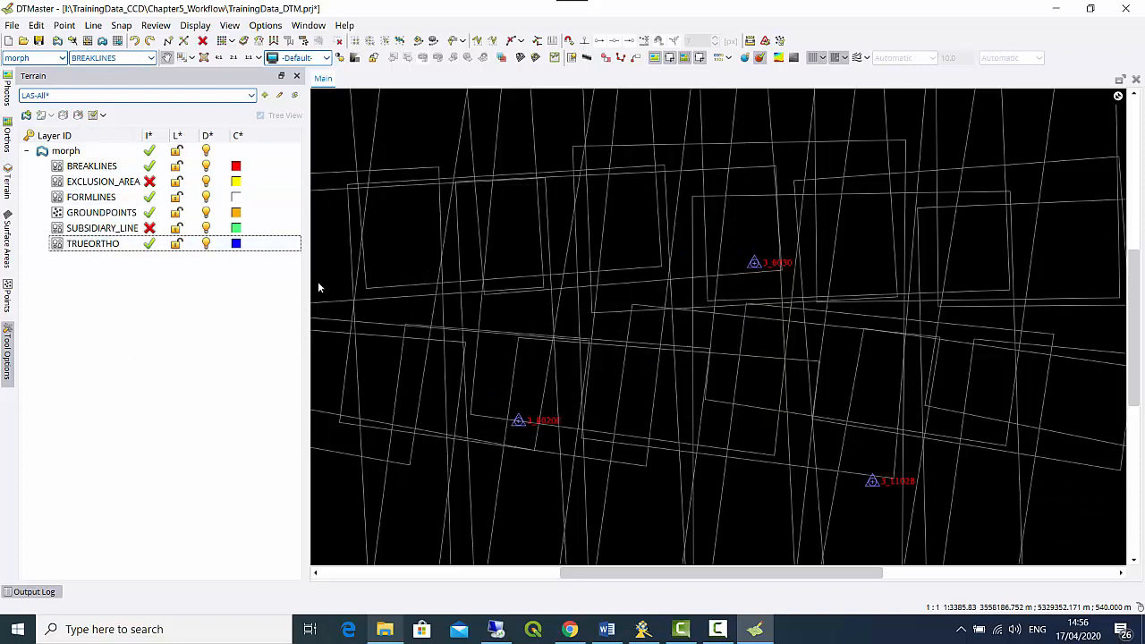
# Make EXCLUSION_AREA the active layer and draw a closed six-sided polygon between points 3_6030 and 3_8020E.
pyautogui.click(94, 168)
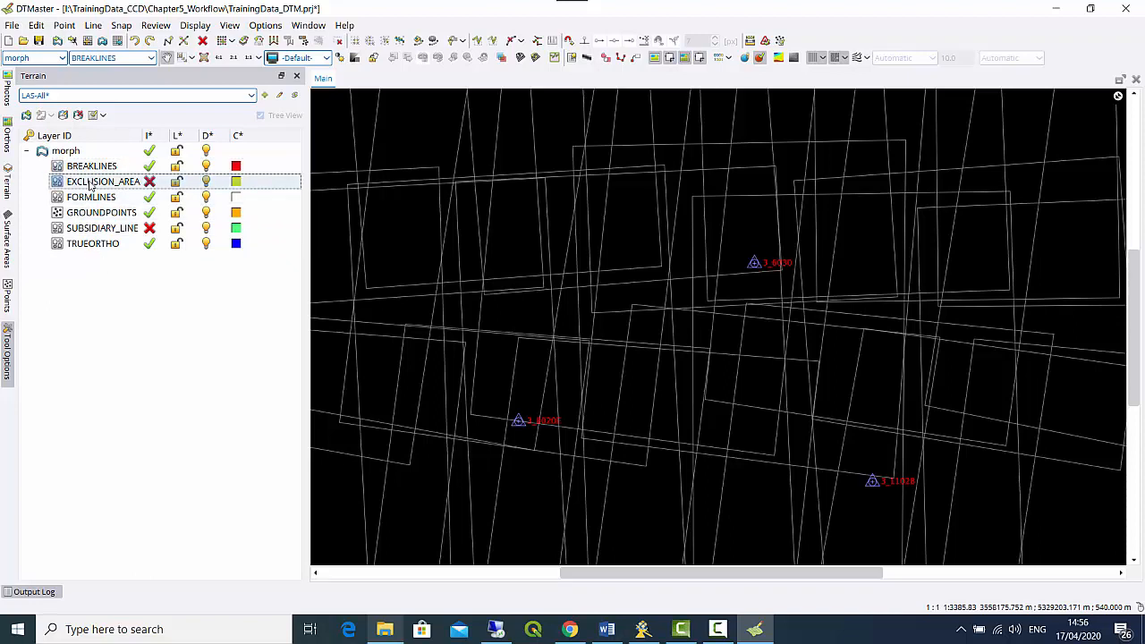
pyautogui.rightClick(91, 182)
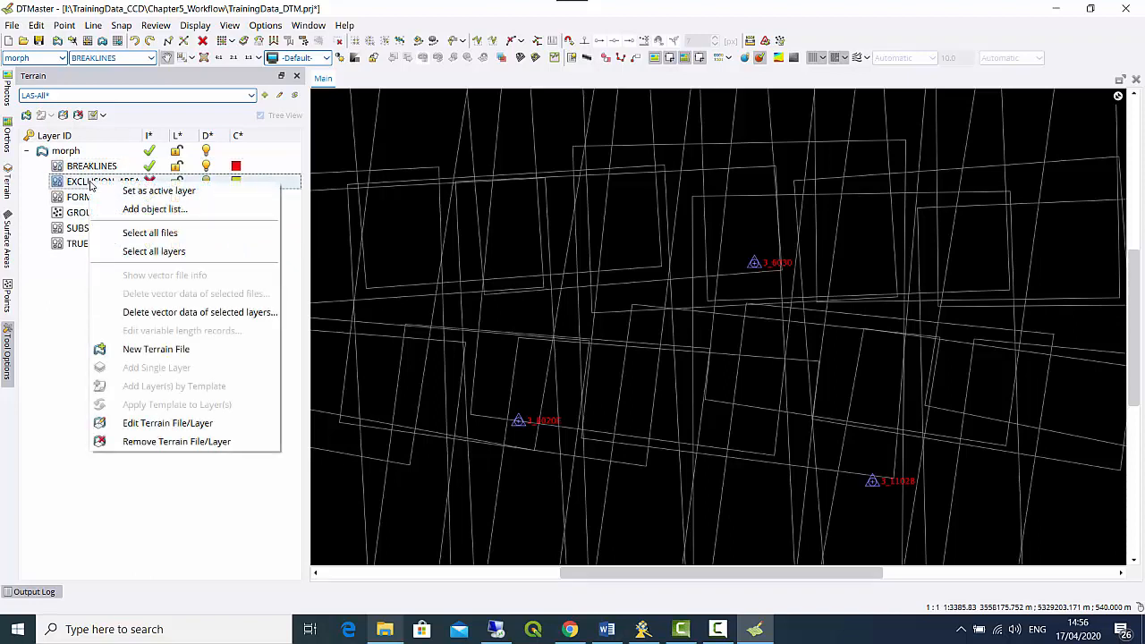
pyautogui.click(141, 191)
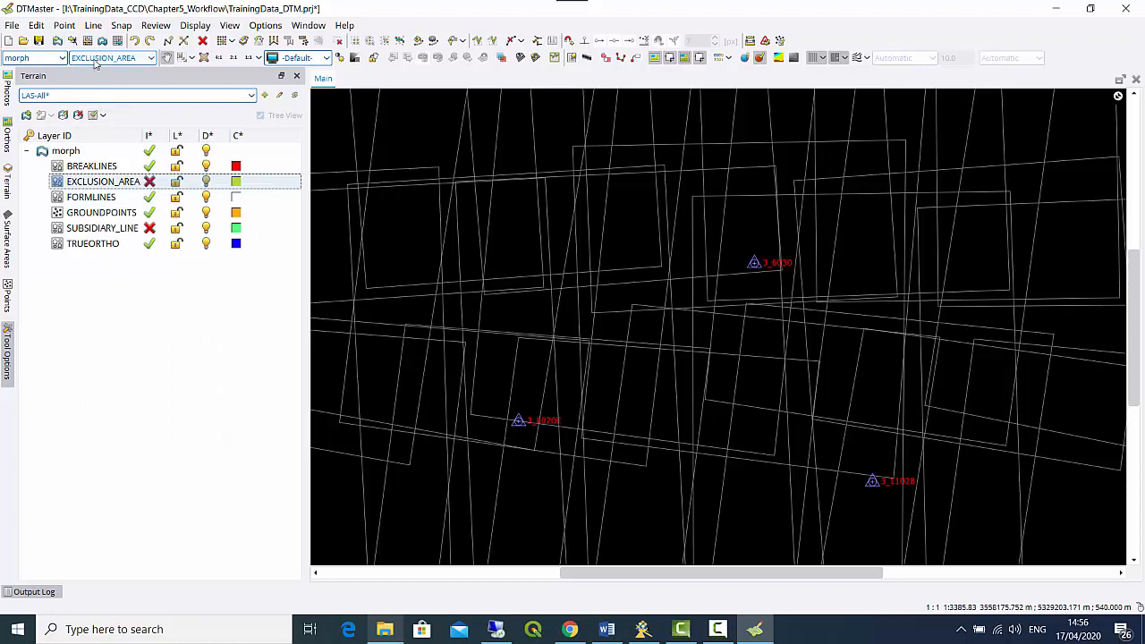
pyautogui.click(37, 25)
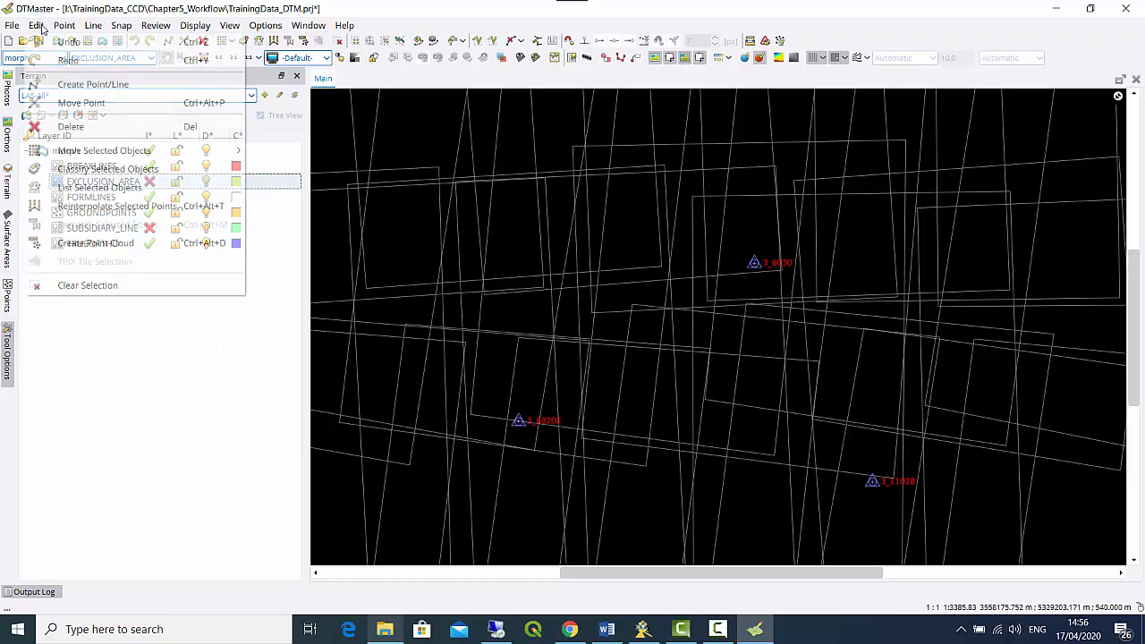
pyautogui.click(64, 86)
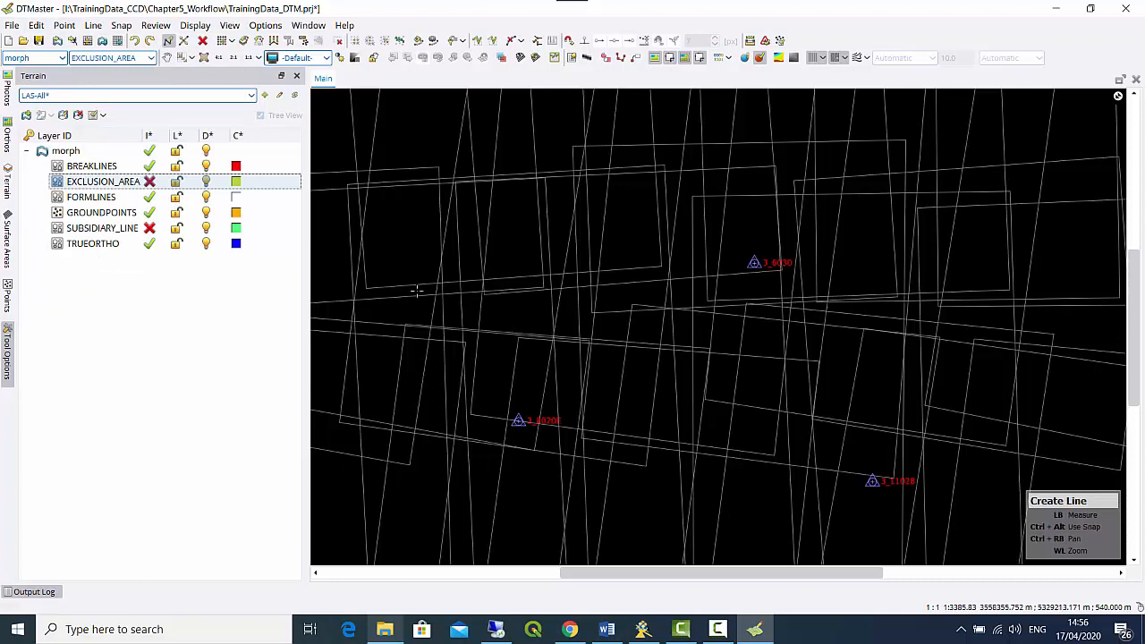
pyautogui.click(463, 291)
pyautogui.click(510, 229)
pyautogui.click(614, 217)
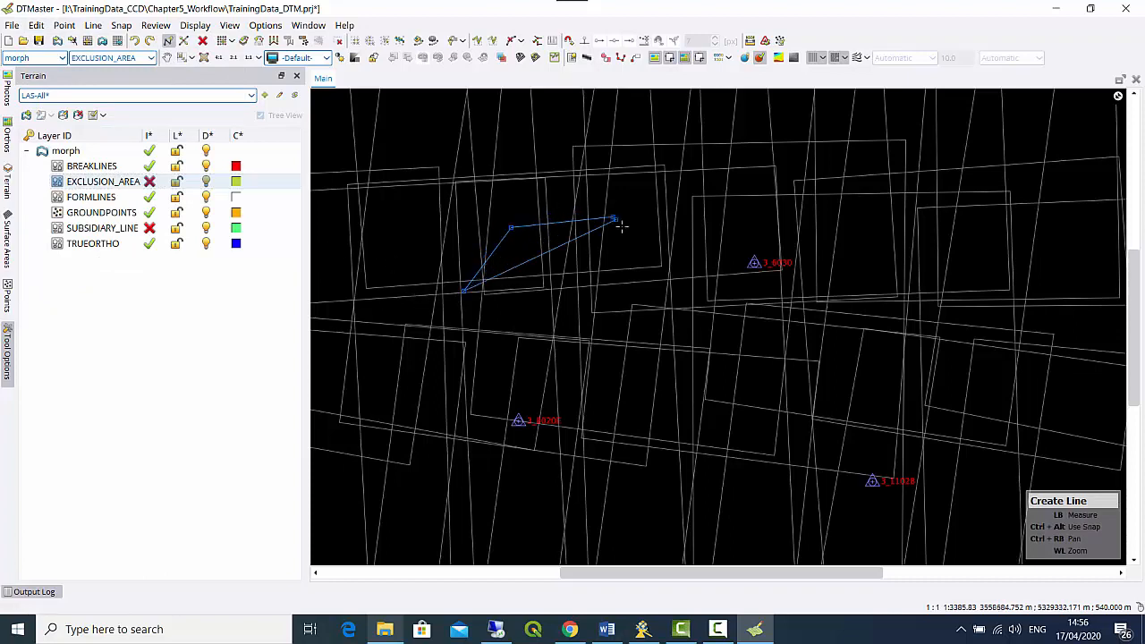
pyautogui.click(664, 266)
pyautogui.click(668, 320)
pyautogui.doubleClick(550, 358)
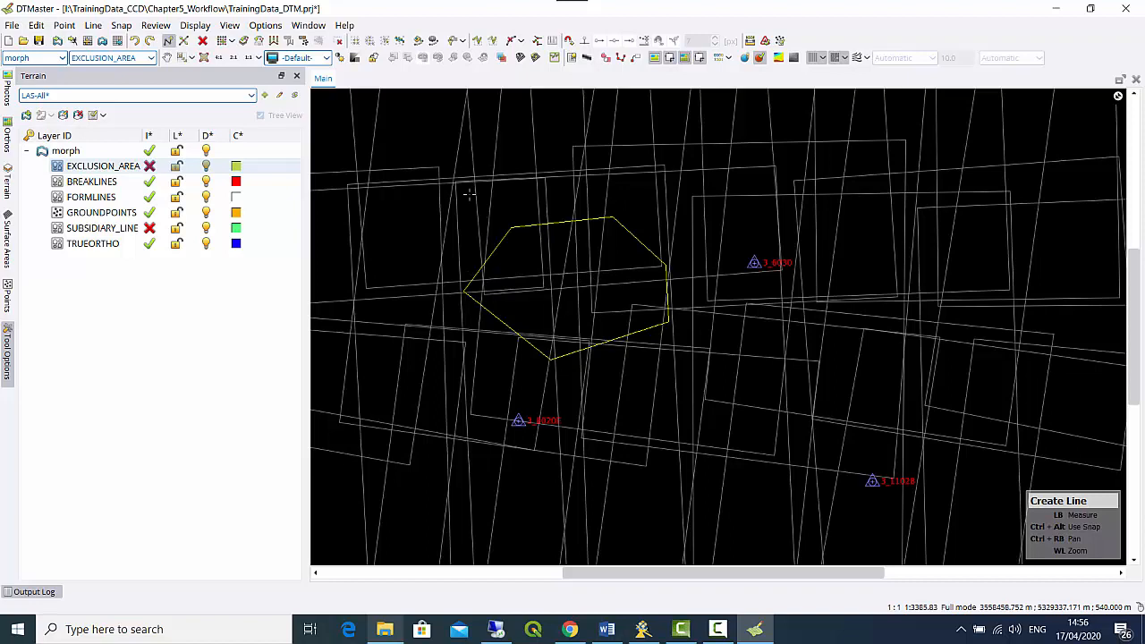
# Make BREAKLINES the active layer and draw an open arched line with five vertices above the exclusion polygon.
pyautogui.click(92, 183)
pyautogui.rightClick(92, 185)
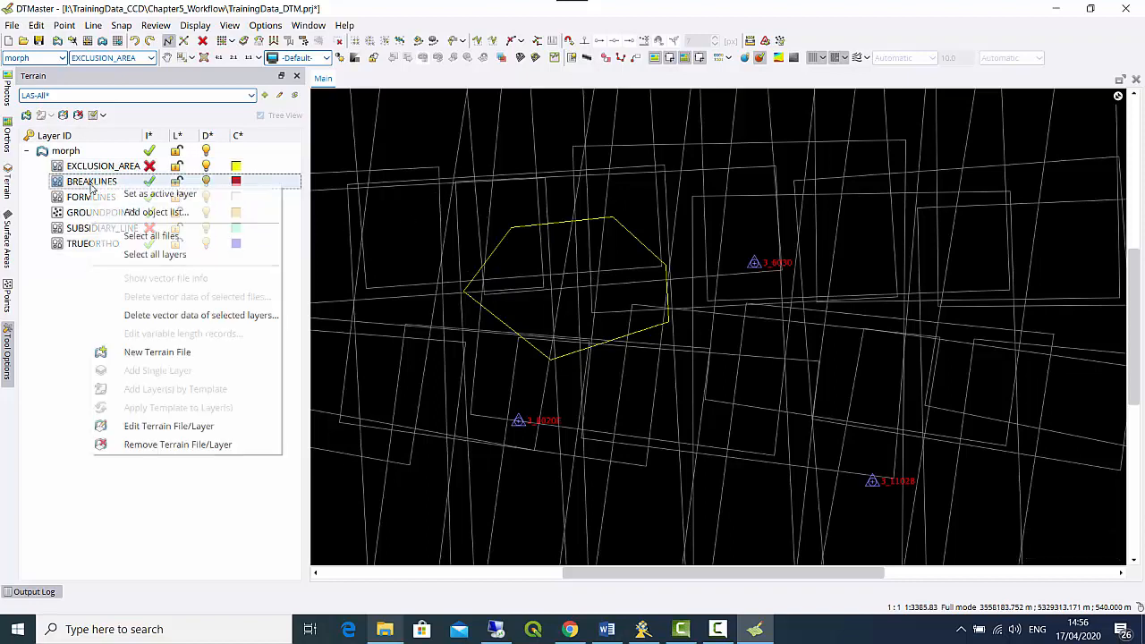
pyautogui.click(154, 194)
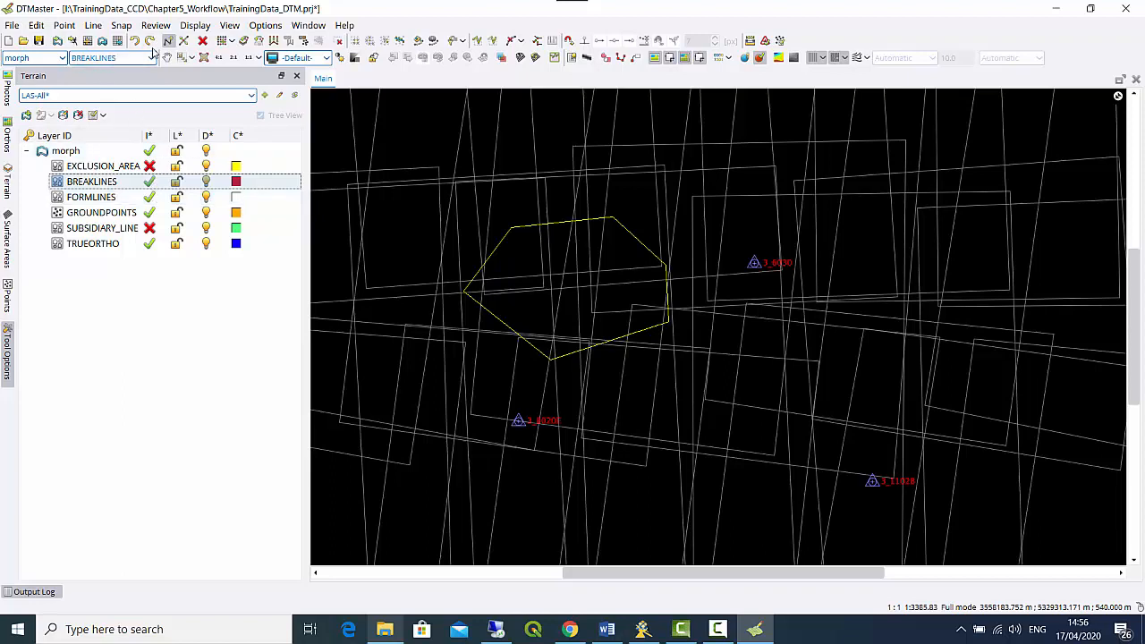
pyautogui.click(374, 194)
pyautogui.click(466, 149)
pyautogui.click(556, 146)
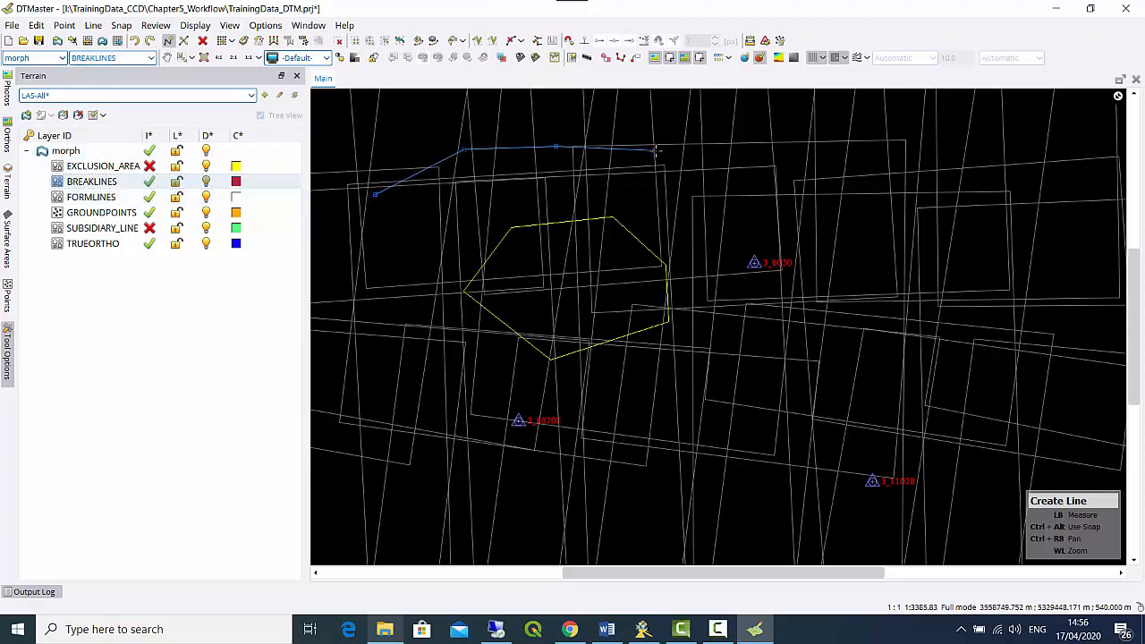
pyautogui.click(666, 154)
pyautogui.click(777, 208)
pyautogui.rightClick(777, 208)
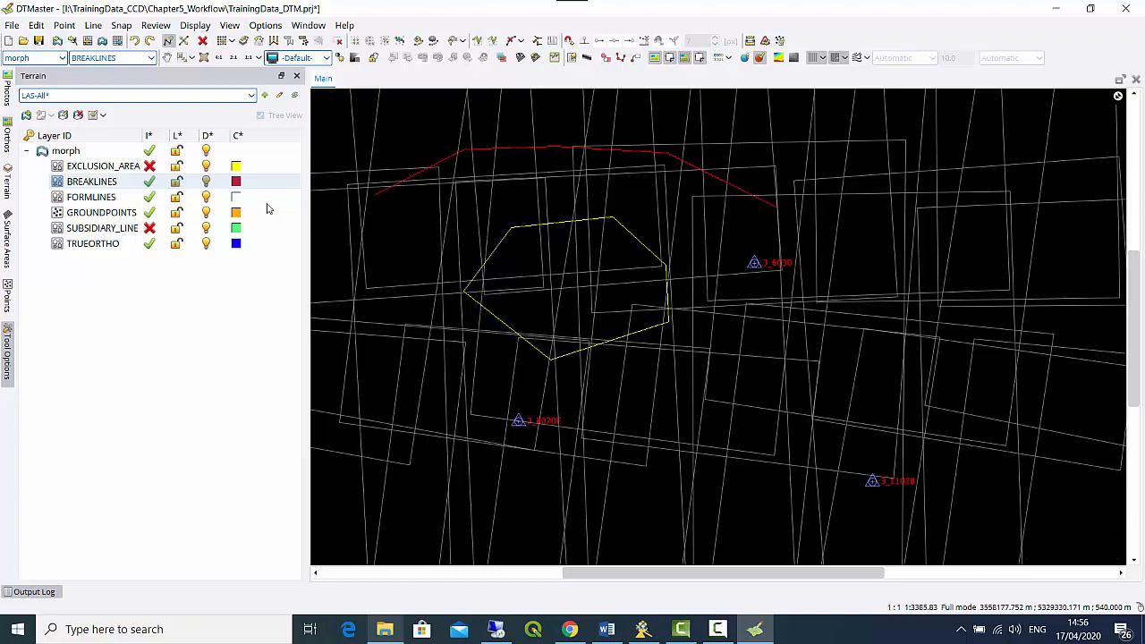
# Remove the morph terrain file and all its layers from the project.
pyautogui.click(51, 152)
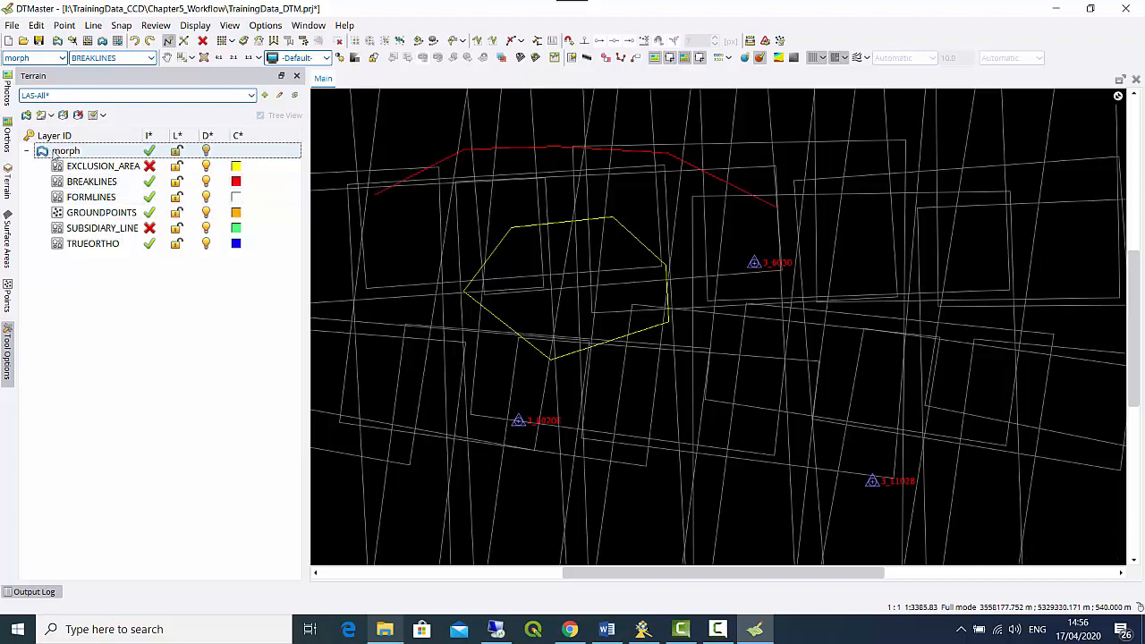
pyautogui.click(77, 116)
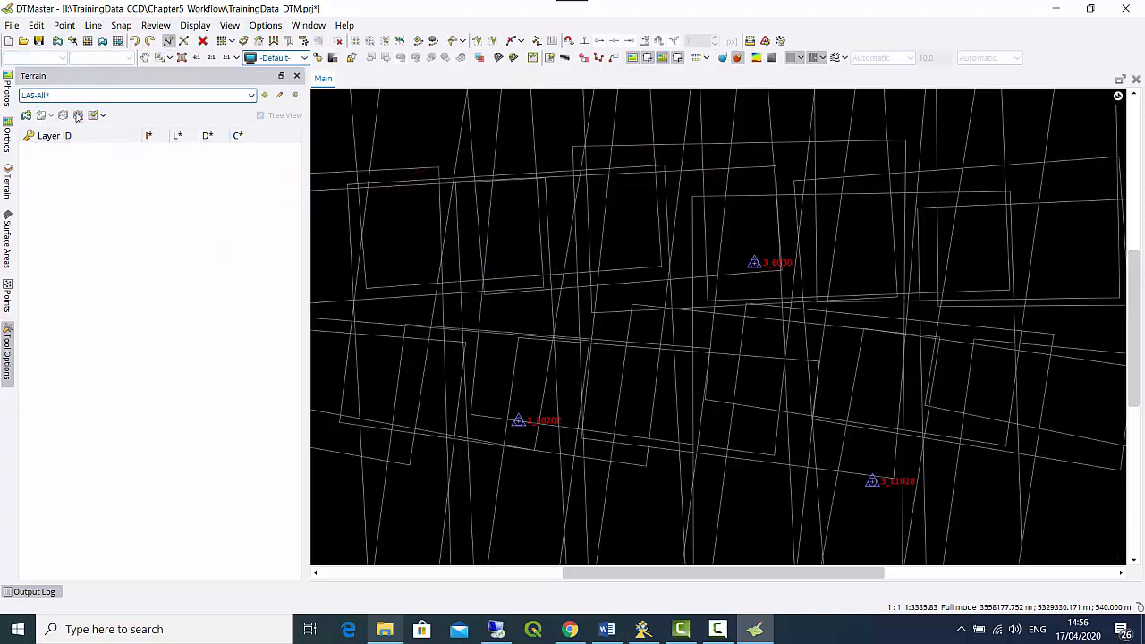
# Start a DXF vector data import and add Morphological Data.dxf from the TrainingData_CCD\Morphological Data folder.
pyautogui.click(12, 25)
pyautogui.moveTo(54, 145)
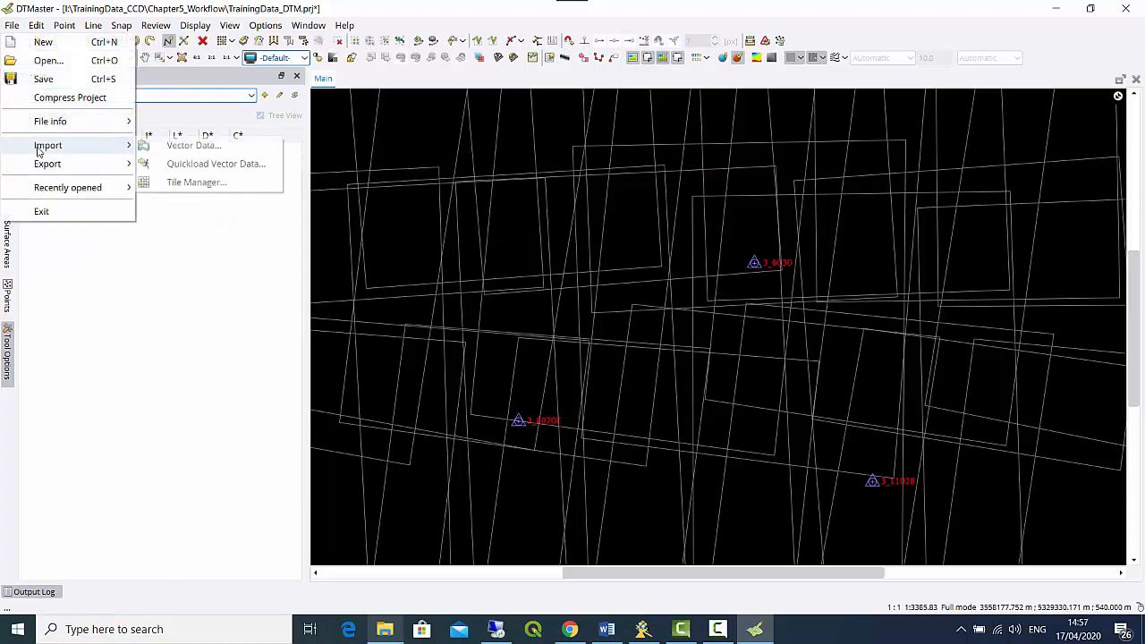
pyautogui.click(182, 146)
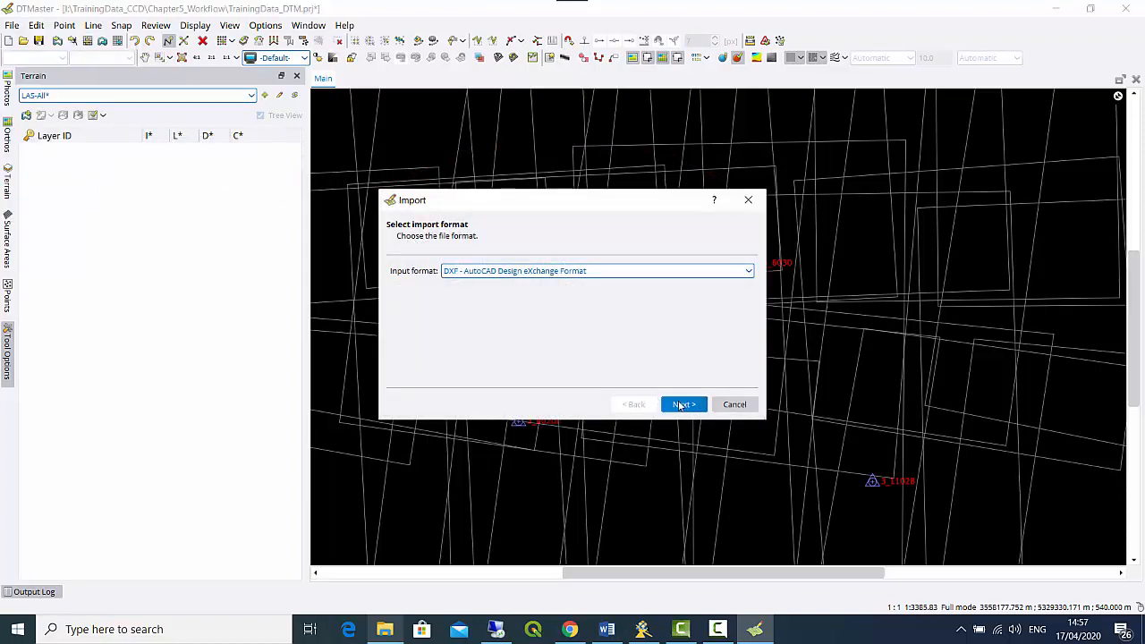
pyautogui.click(683, 405)
pyautogui.click(731, 270)
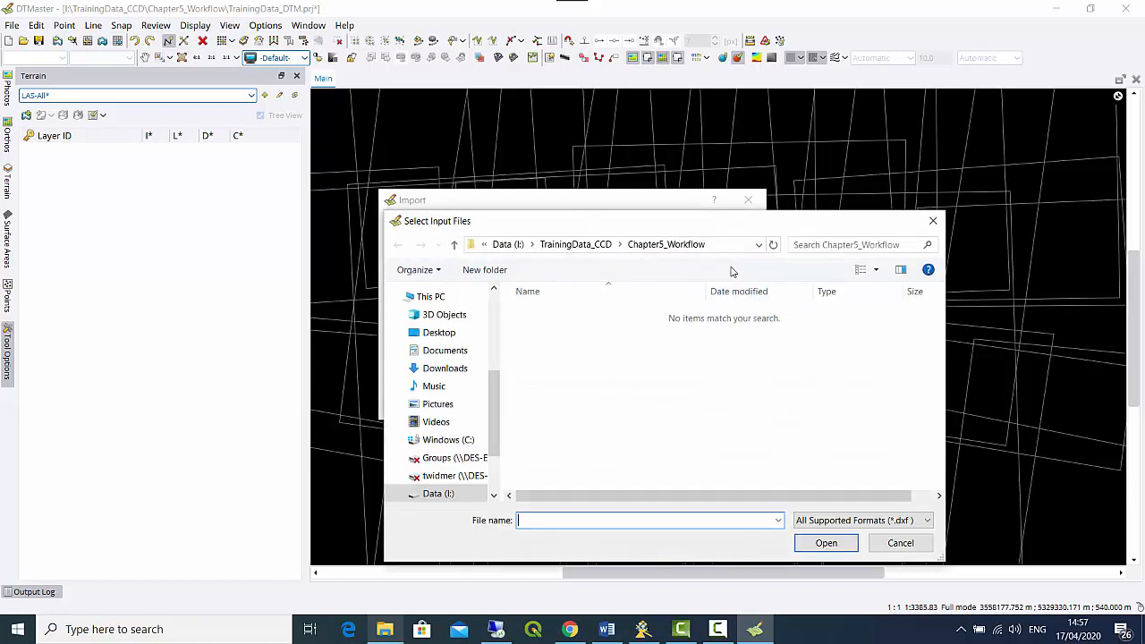
pyautogui.click(591, 245)
pyautogui.doubleClick(550, 363)
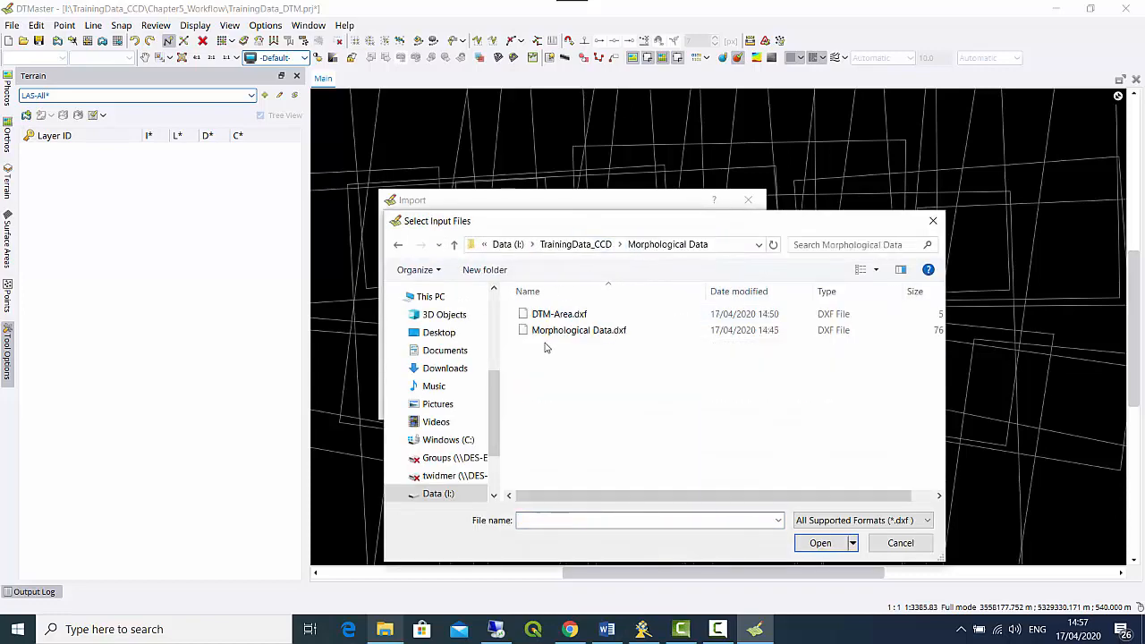
pyautogui.click(549, 331)
pyautogui.click(821, 543)
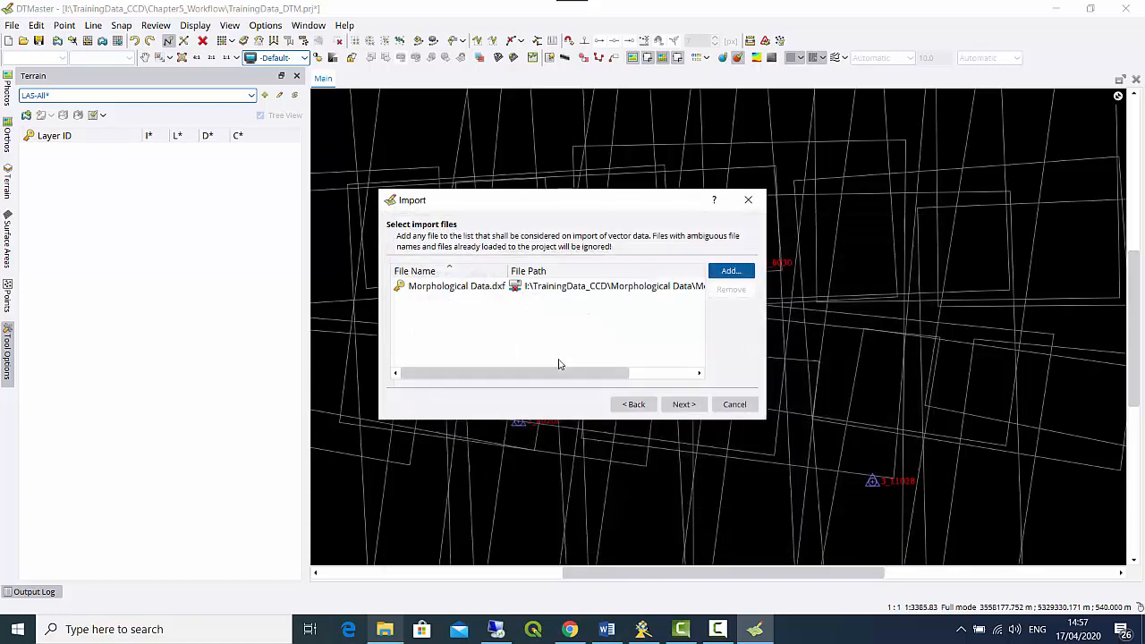
# Assign EXCLUSION_AREA to Exclusion Areas, BREAKLINES to Break Lines and TRUEORTHO to Object Shapes, and finish the import.
pyautogui.click(680, 405)
pyautogui.click(684, 404)
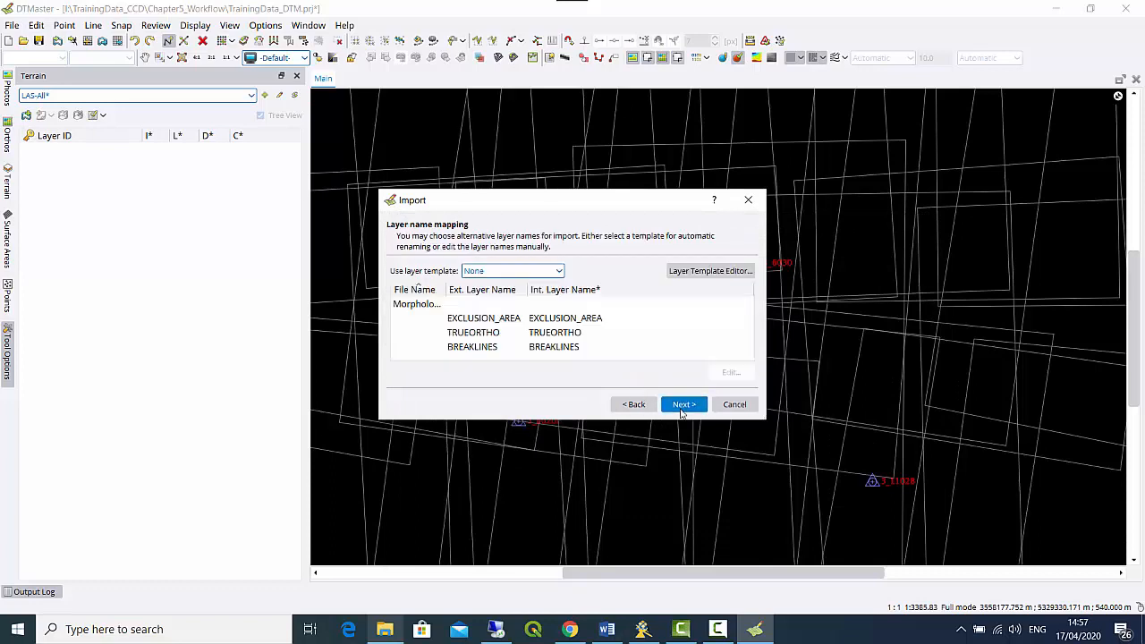
pyautogui.click(683, 405)
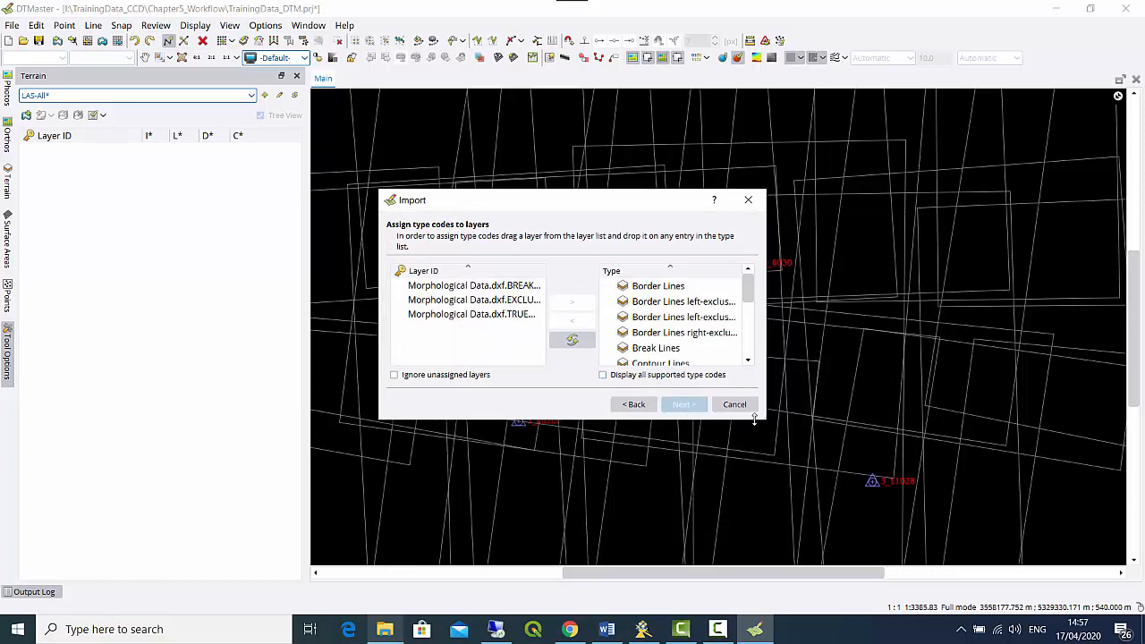
pyautogui.moveTo(763, 423); pyautogui.dragTo(946, 525)
pyautogui.click(512, 287)
pyautogui.moveTo(512, 301); pyautogui.dragTo(756, 383)
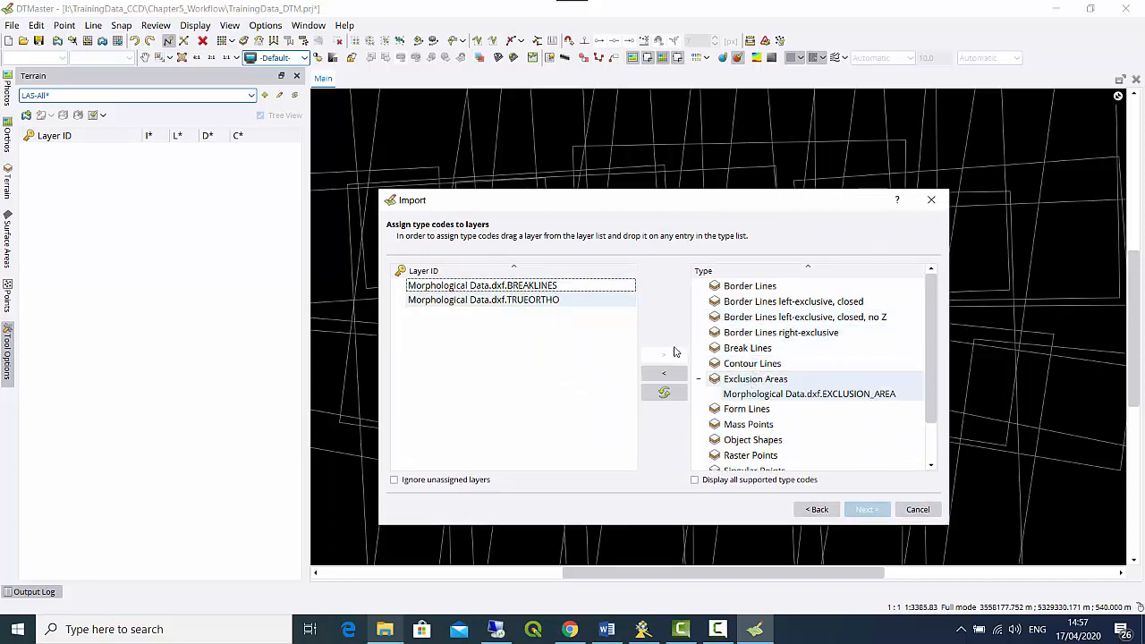
pyautogui.moveTo(525, 292); pyautogui.dragTo(746, 349)
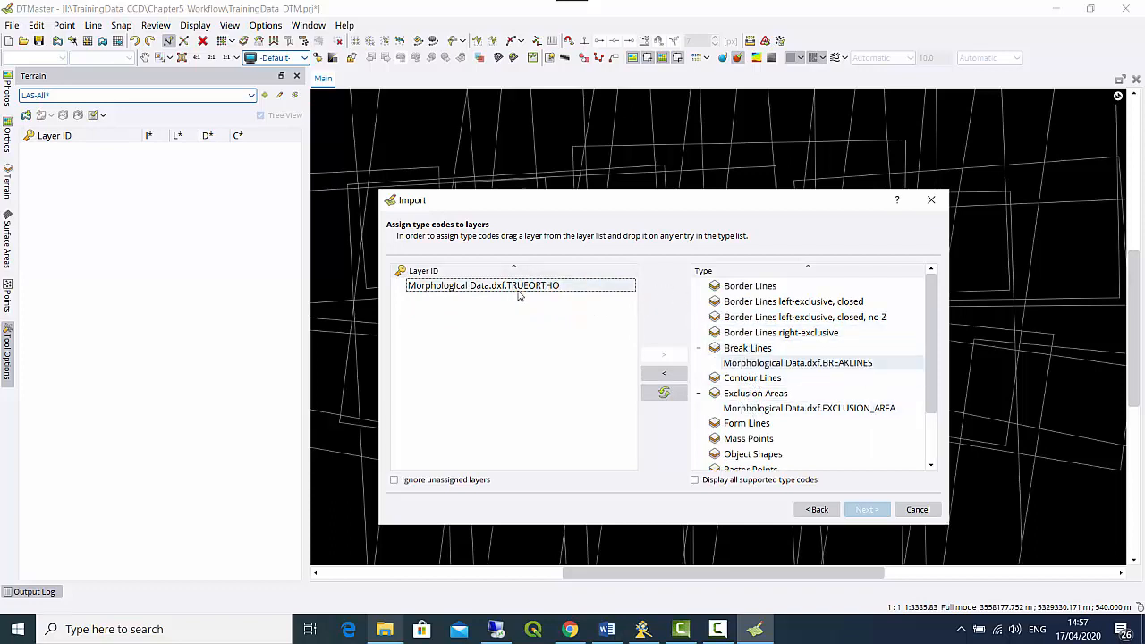
pyautogui.moveTo(532, 291); pyautogui.dragTo(752, 455)
pyautogui.click(868, 510)
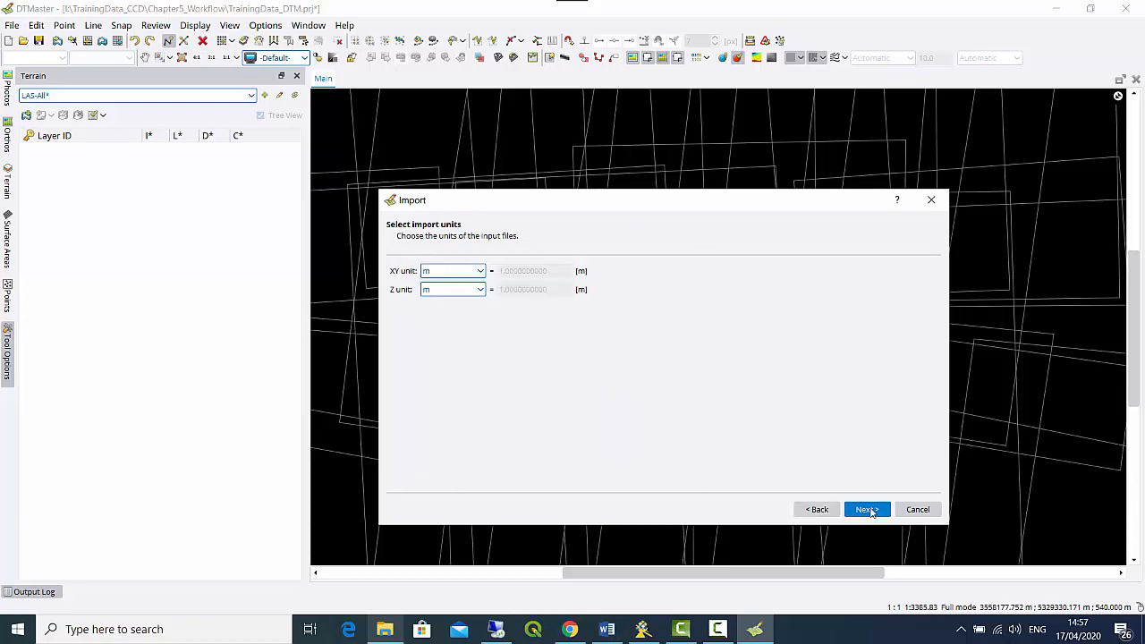
pyautogui.click(870, 511)
pyautogui.click(868, 510)
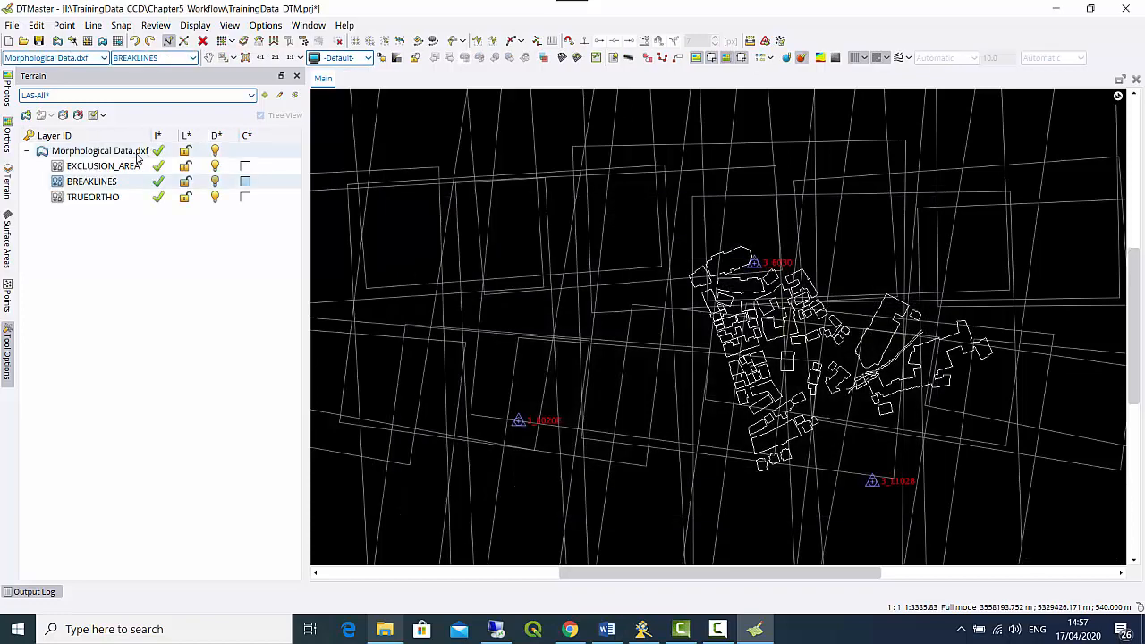
# Color the EXCLUSION_AREA layer yellow, the BREAKLINES layer red and the TRUEORTHO layer cyan.
pyautogui.click(249, 168)
pyautogui.click(252, 168)
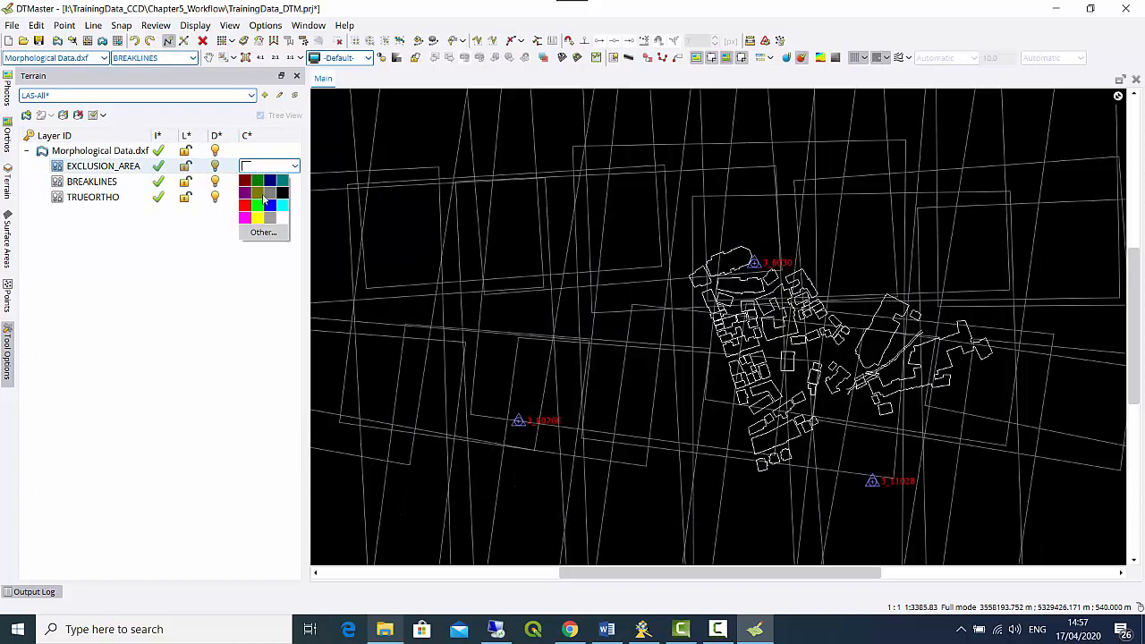
pyautogui.click(261, 219)
pyautogui.click(249, 182)
pyautogui.click(251, 183)
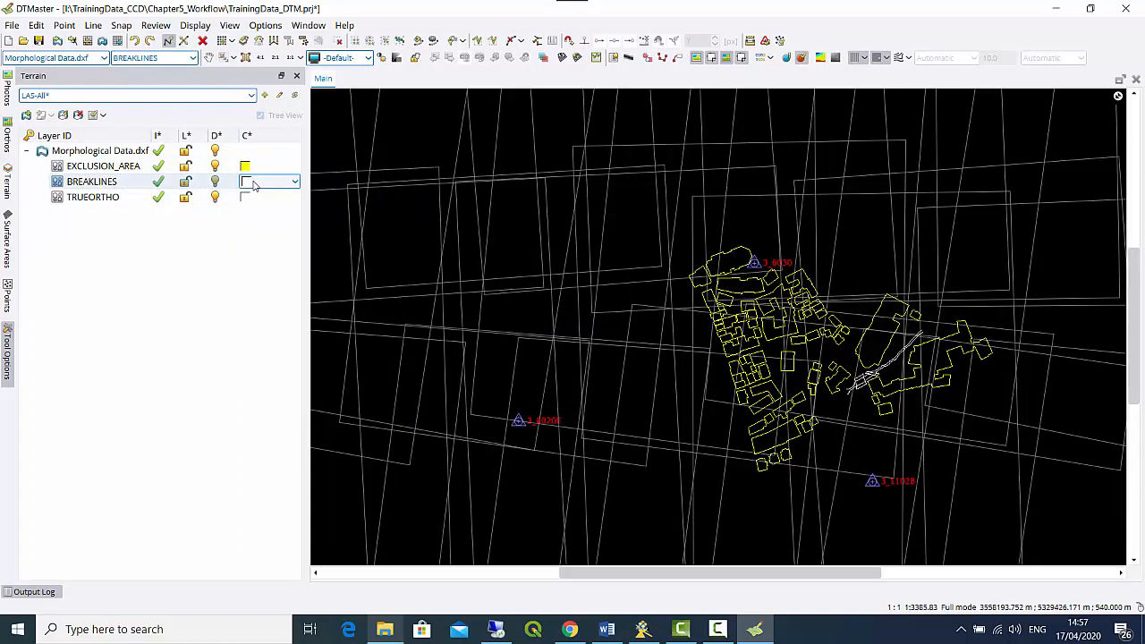
pyautogui.click(254, 184)
pyautogui.click(248, 222)
pyautogui.click(247, 197)
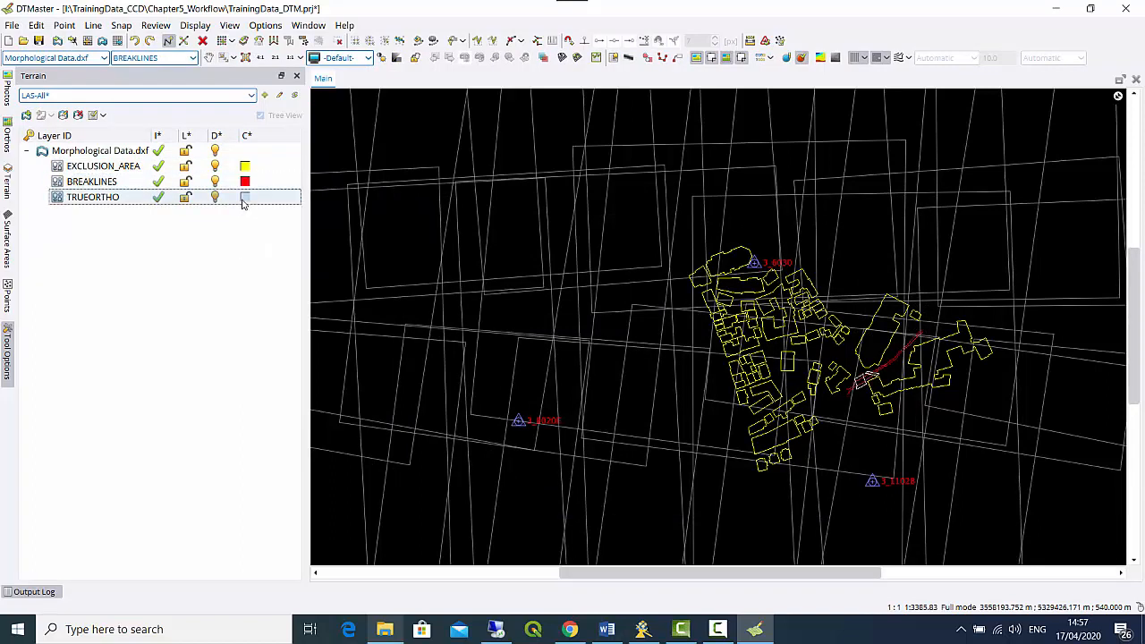
pyautogui.click(248, 197)
pyautogui.click(252, 198)
pyautogui.click(282, 237)
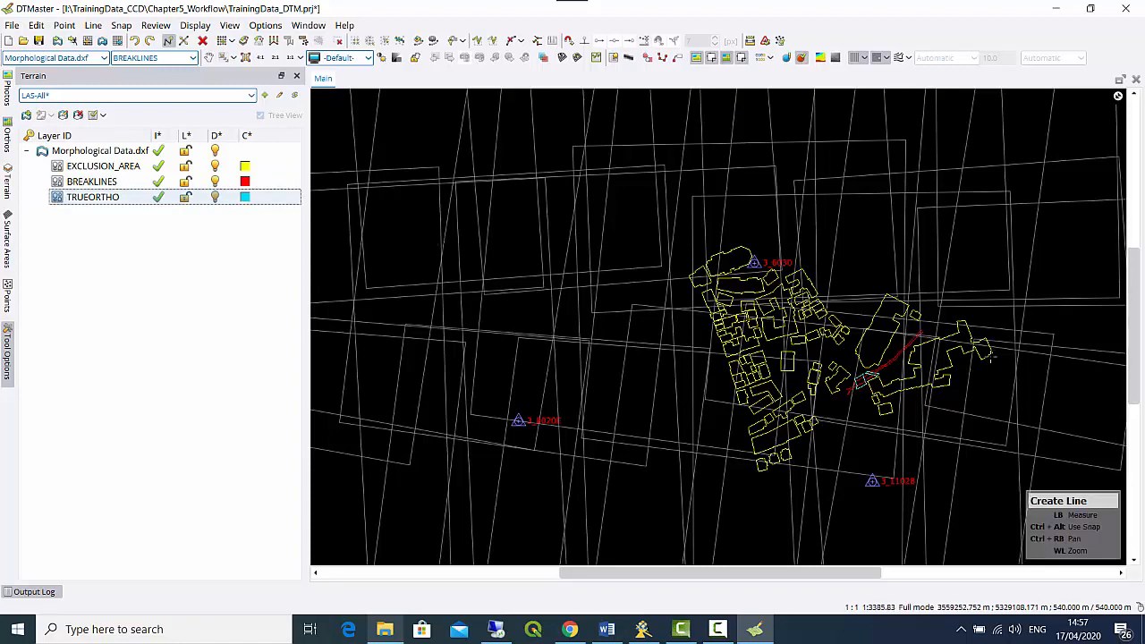
# Activate the display of all photos in the project and open a best-fit stereo view over the buildings just below point 3_6030.
pyautogui.scroll(2, 925, 358)
pyautogui.scroll(2, 839, 362)
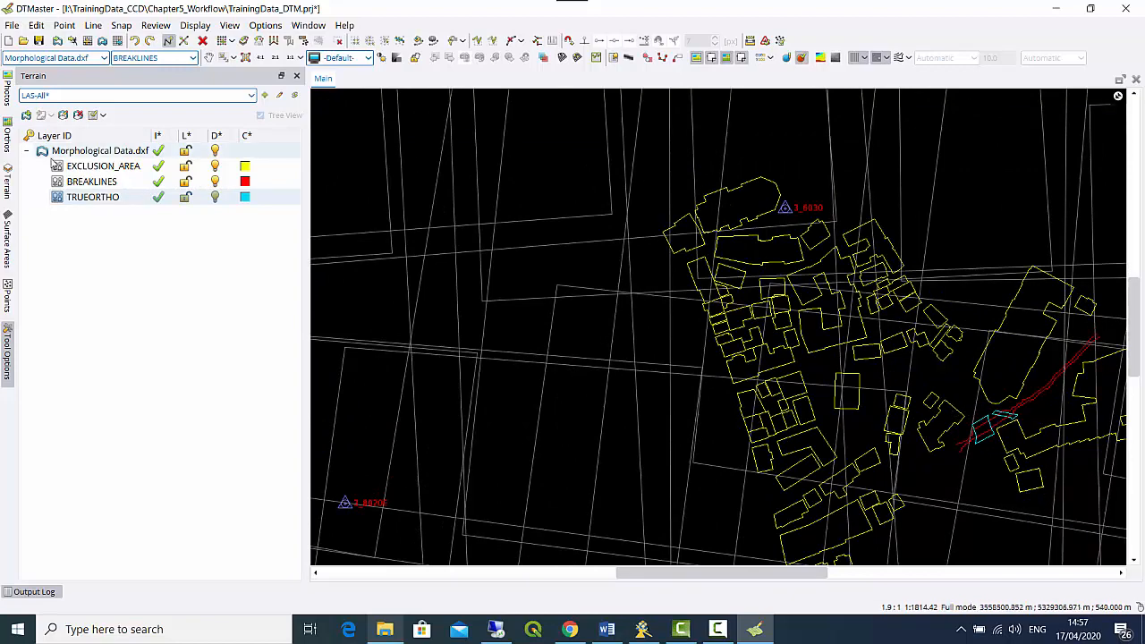
pyautogui.click(7, 92)
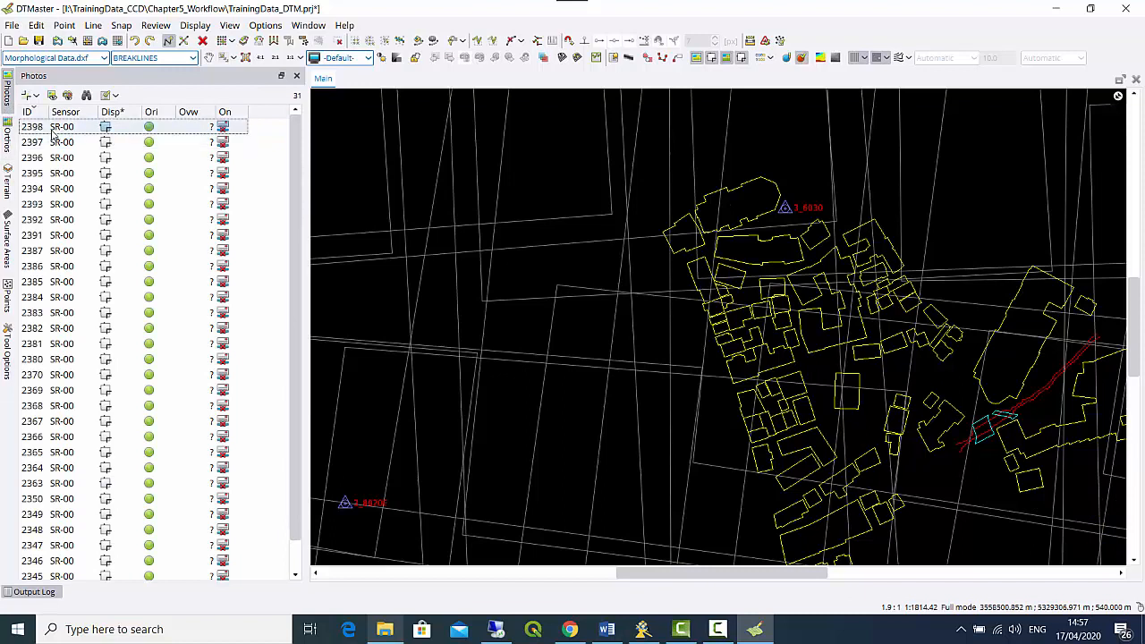
pyautogui.hotkey('ctrl', 'a')
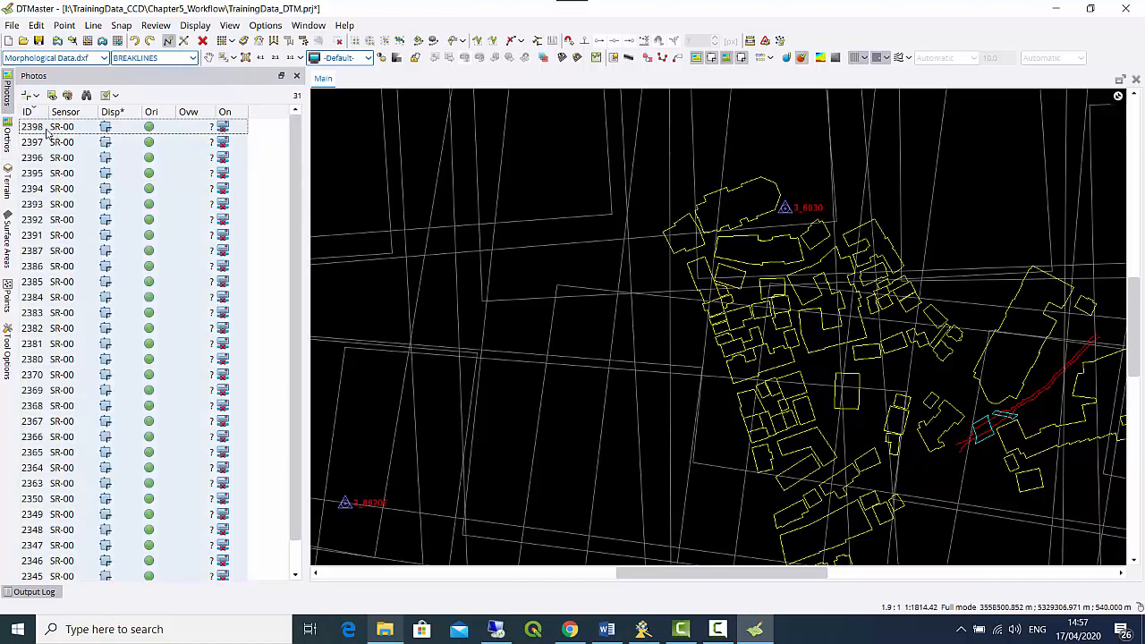
pyautogui.click(29, 95)
pyautogui.click(47, 113)
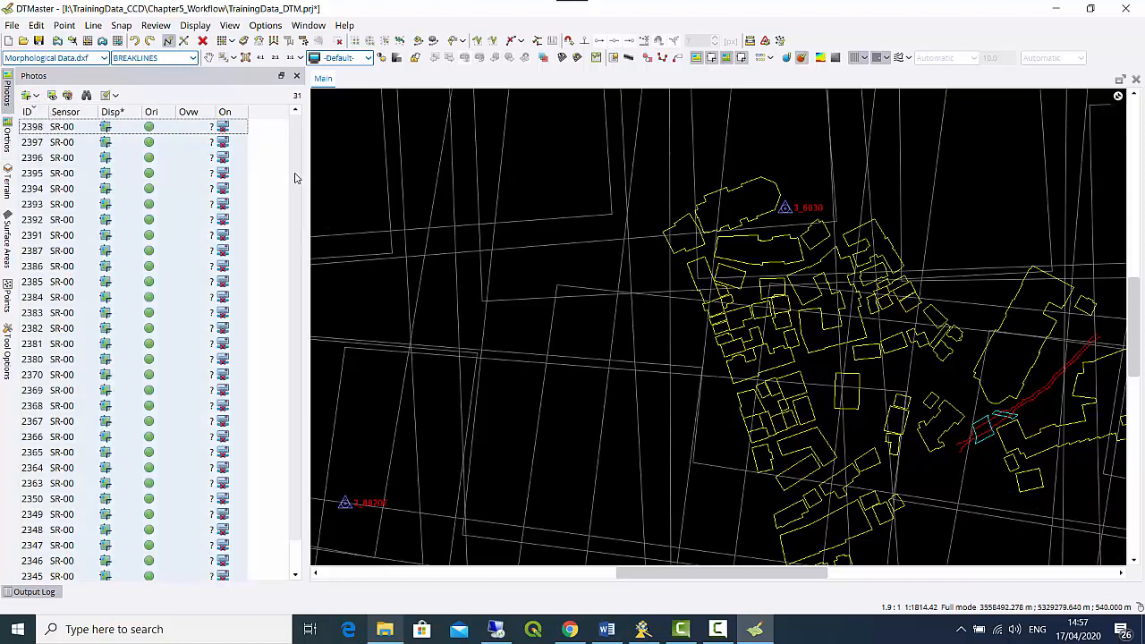
pyautogui.click(543, 57)
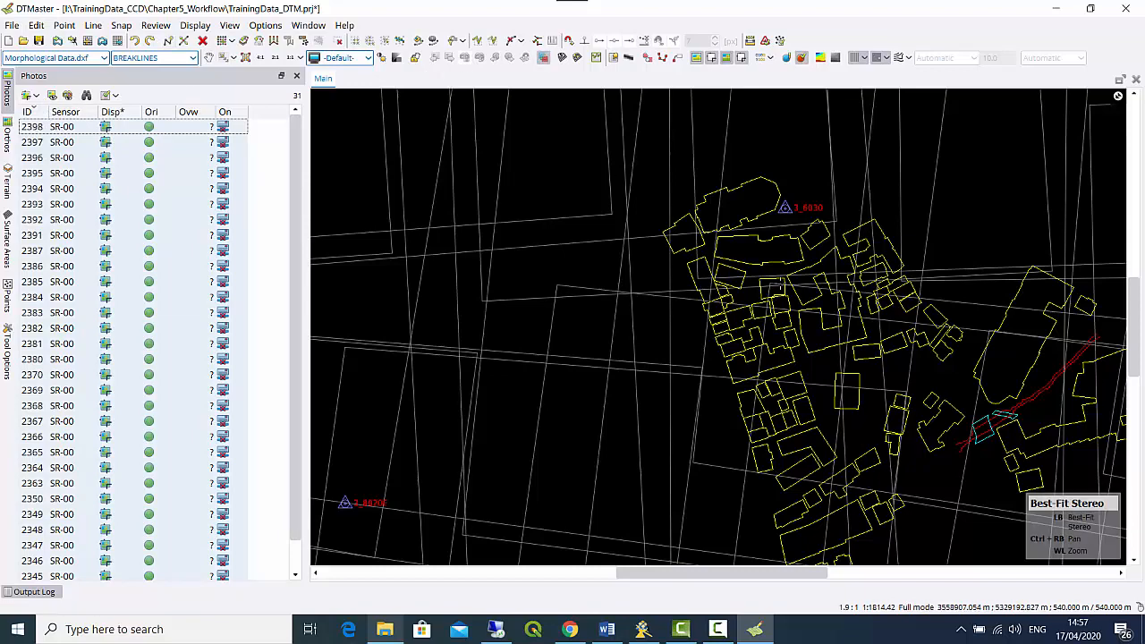
pyautogui.click(781, 283)
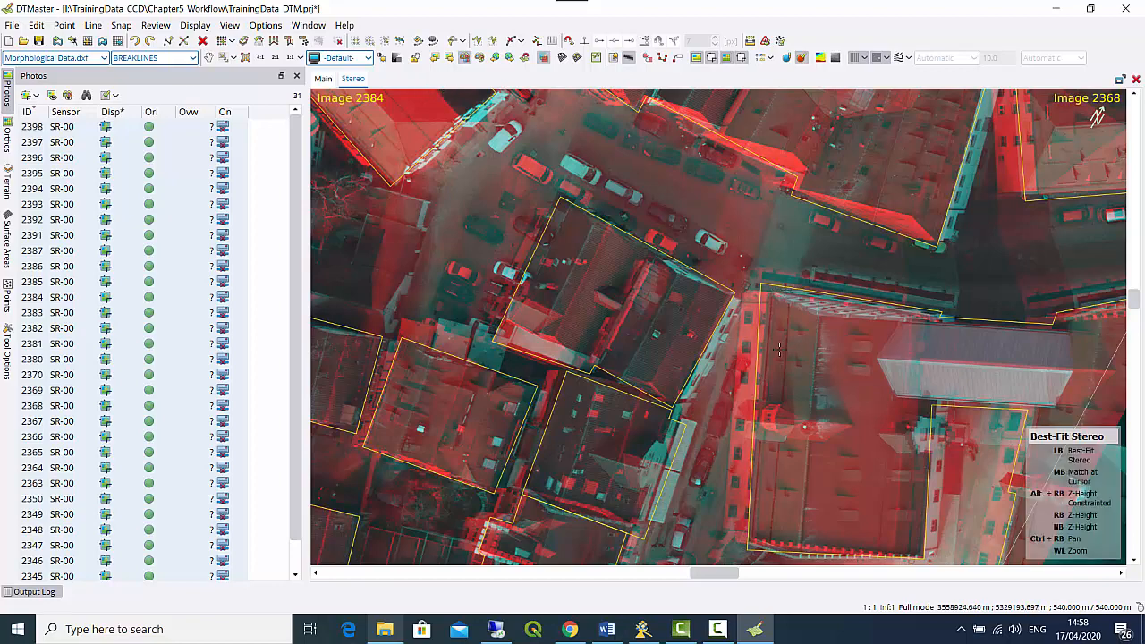
# Start another DXF vector data import and add DTM-Area.dxf from the Morphological Data folder.
pyautogui.click(7, 183)
pyautogui.click(13, 25)
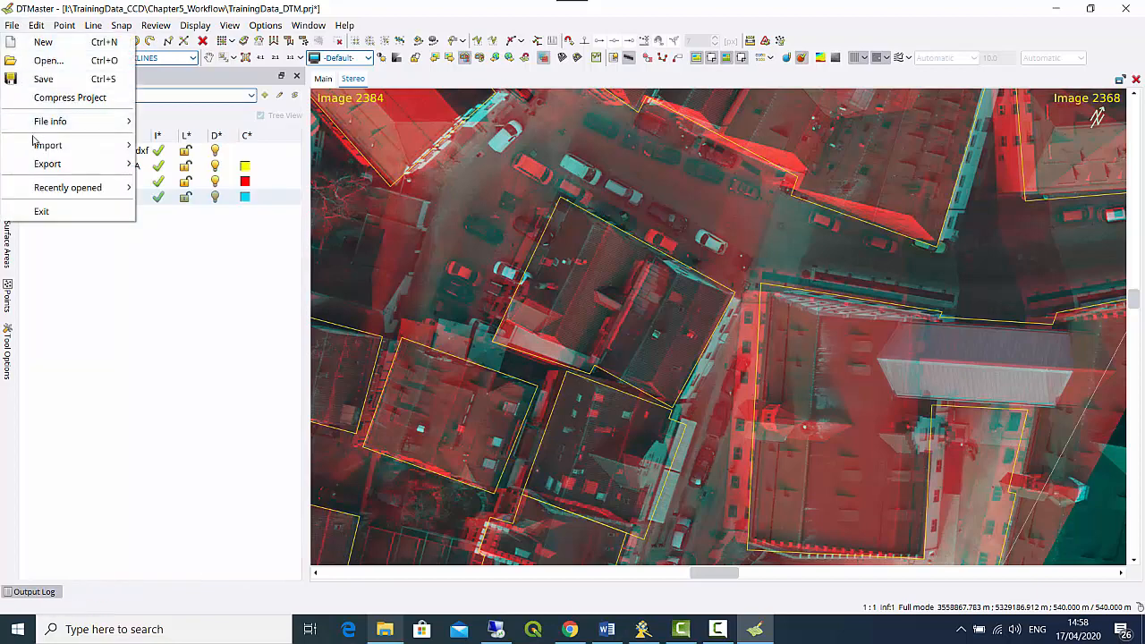
pyautogui.moveTo(82, 148)
pyautogui.click(193, 145)
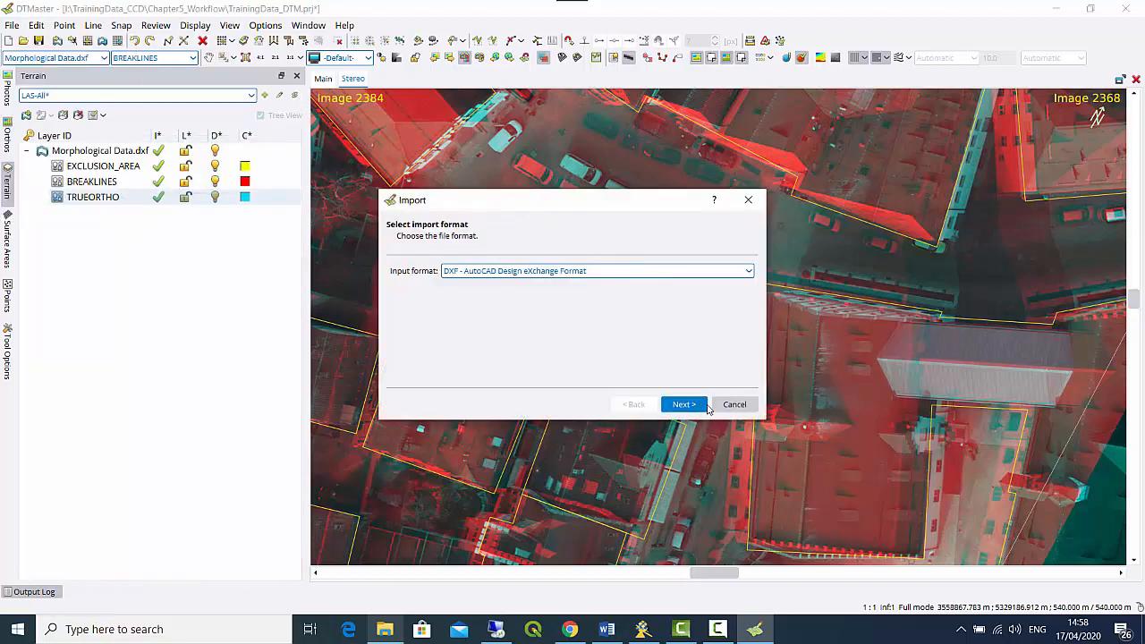
pyautogui.click(683, 404)
pyautogui.click(731, 270)
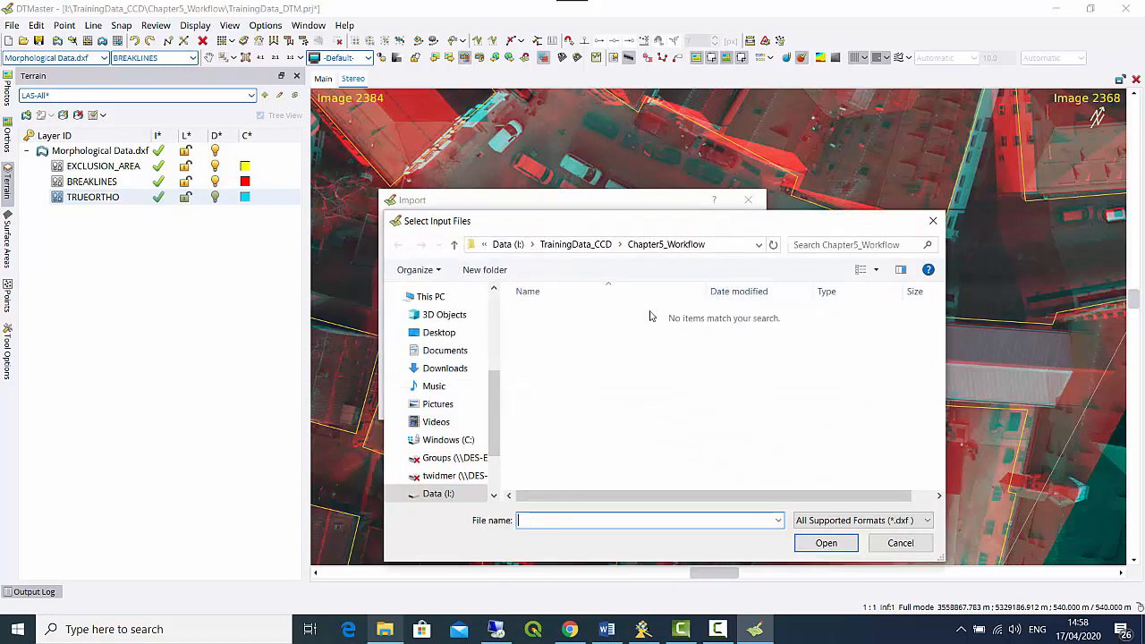
pyautogui.click(595, 247)
pyautogui.doubleClick(533, 362)
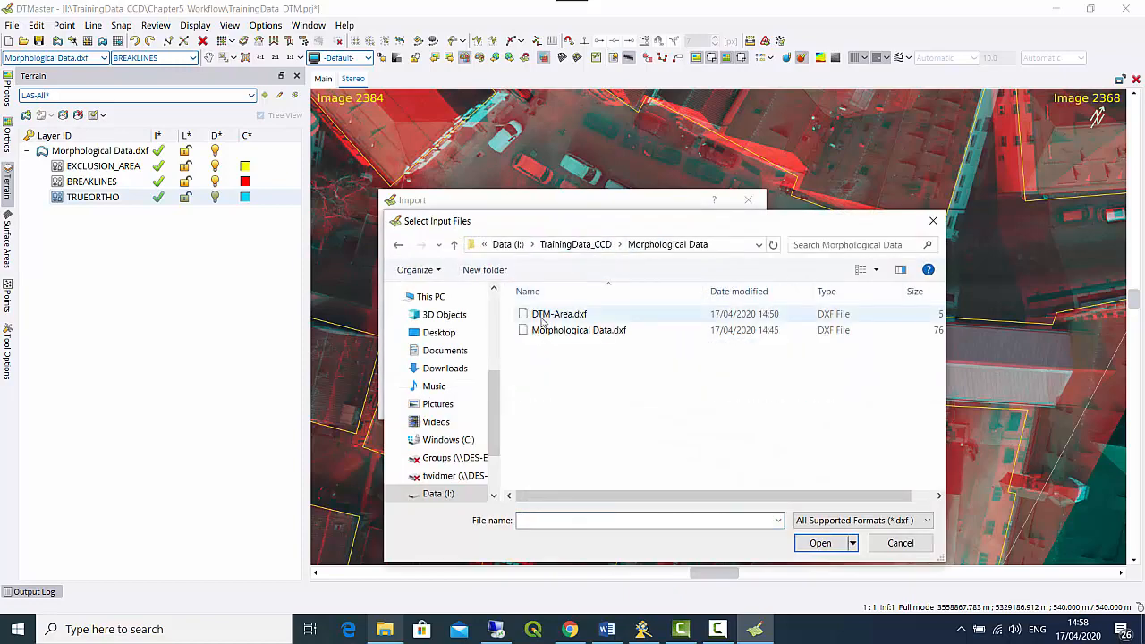
pyautogui.click(546, 315)
pyautogui.click(819, 543)
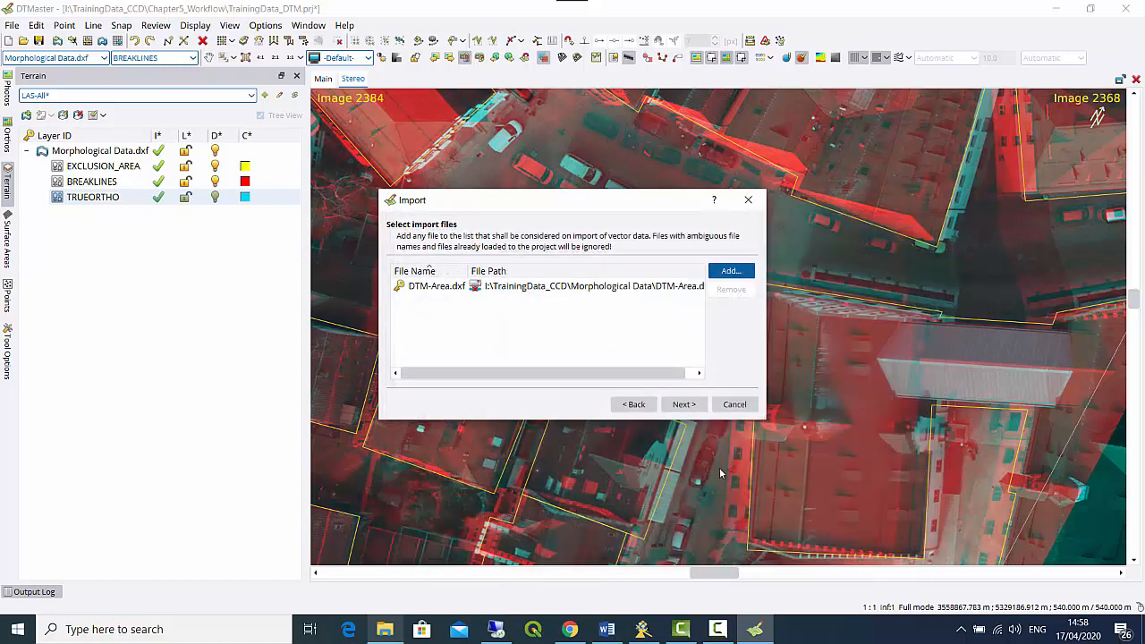
# Assign the DTM-Area layer to the Border Lines type and finish the import.
pyautogui.click(684, 405)
pyautogui.click(684, 404)
pyautogui.click(686, 404)
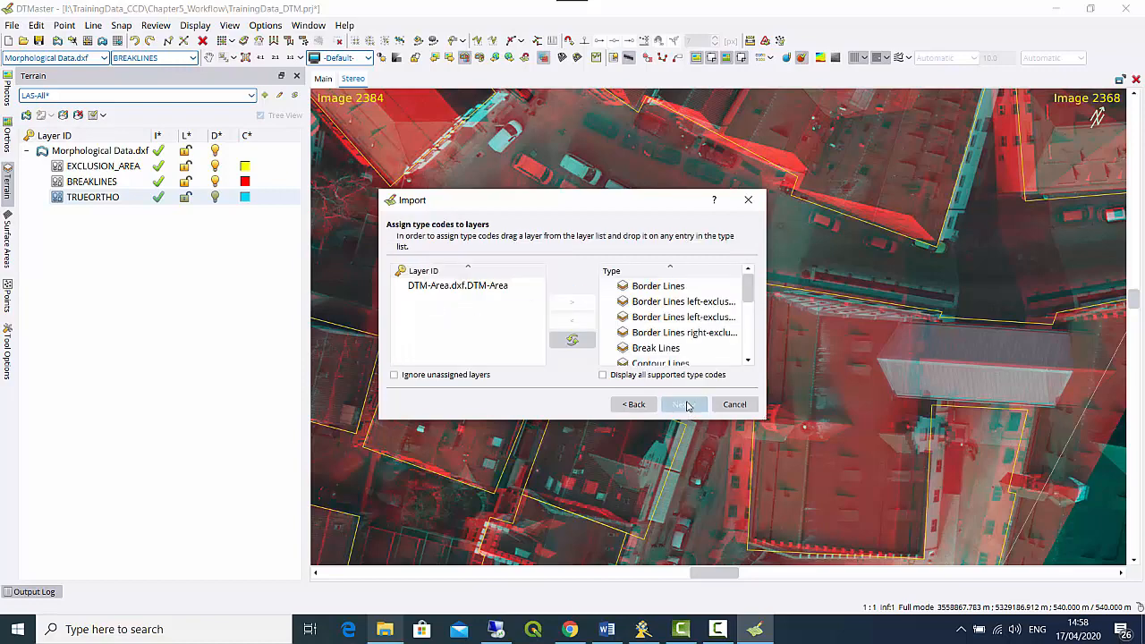
pyautogui.moveTo(497, 287); pyautogui.dragTo(649, 288)
pyautogui.click(685, 405)
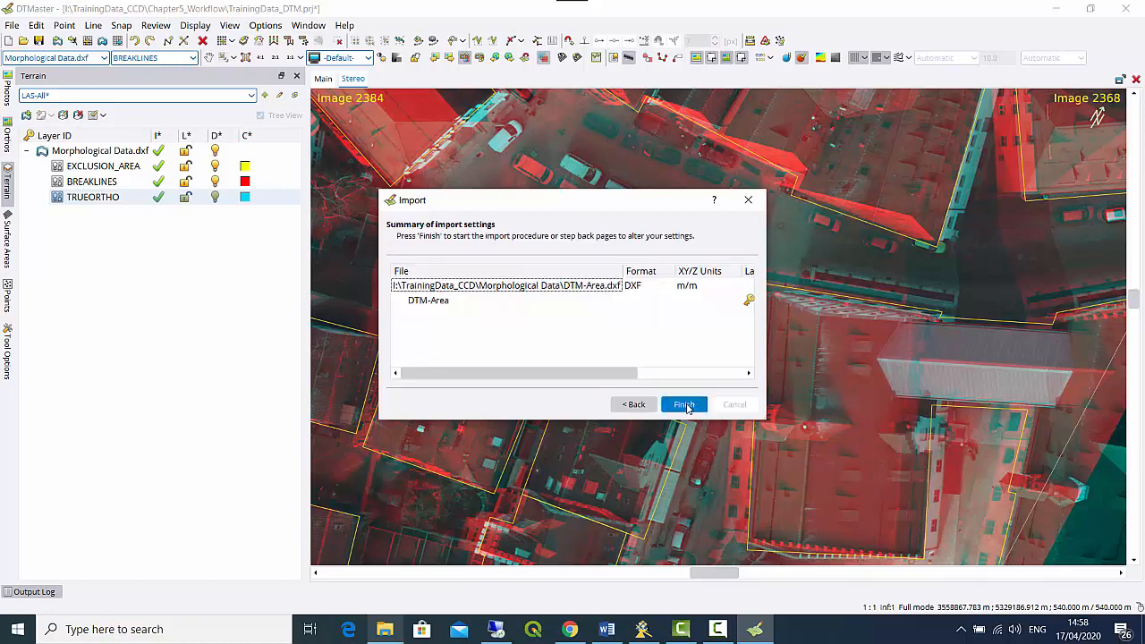
pyautogui.click(685, 404)
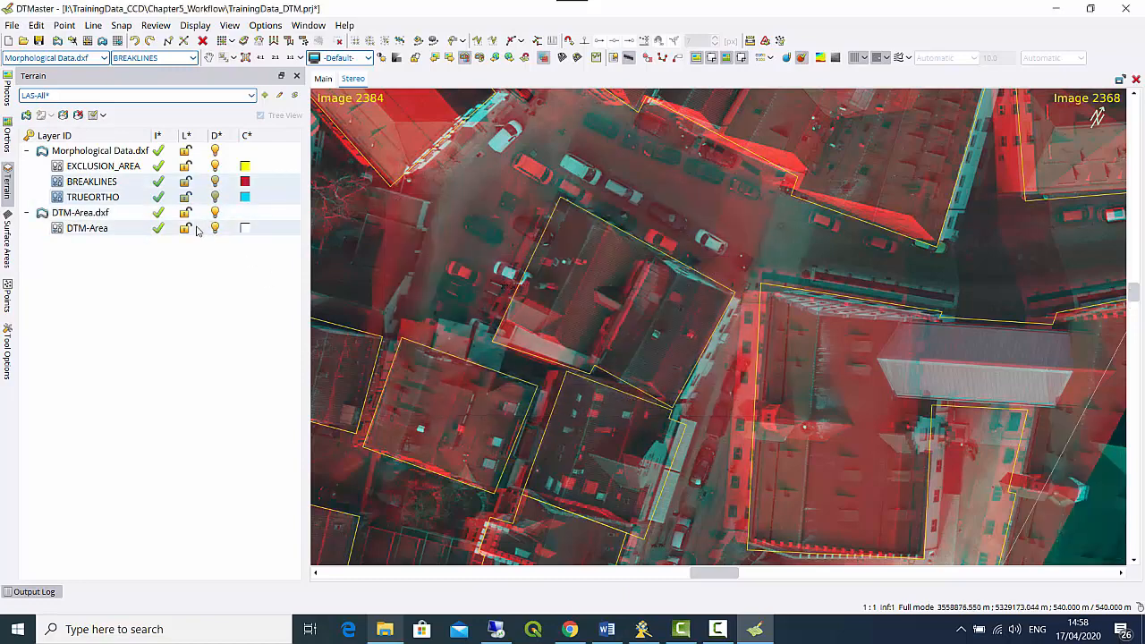
# Color the DTM-Area layer magenta.
pyautogui.click(243, 229)
pyautogui.click(244, 231)
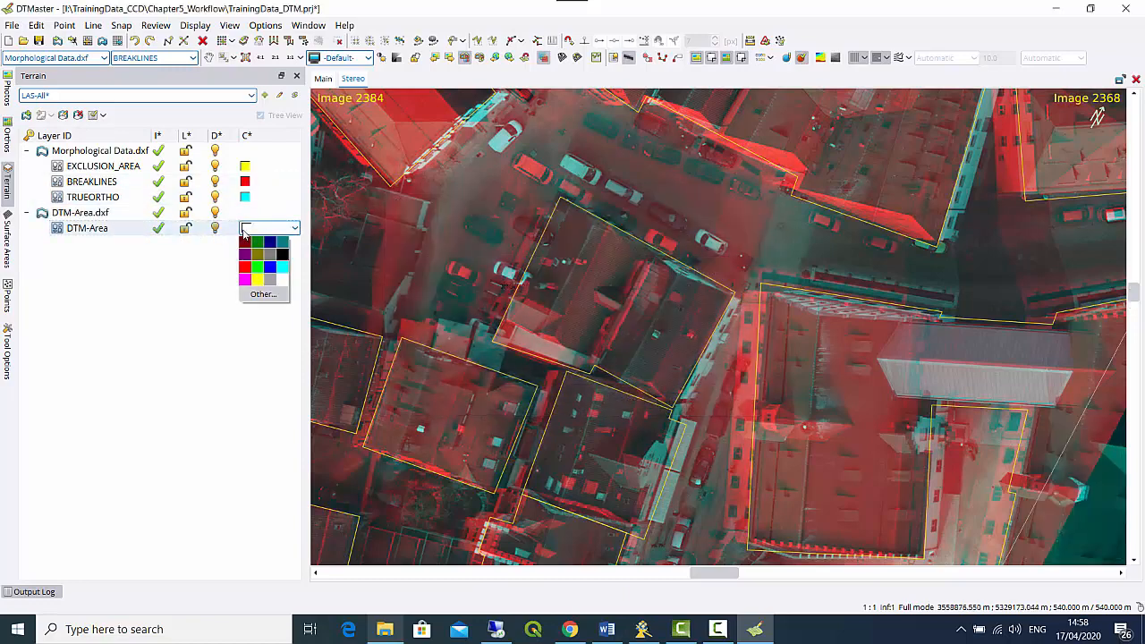
pyautogui.click(246, 280)
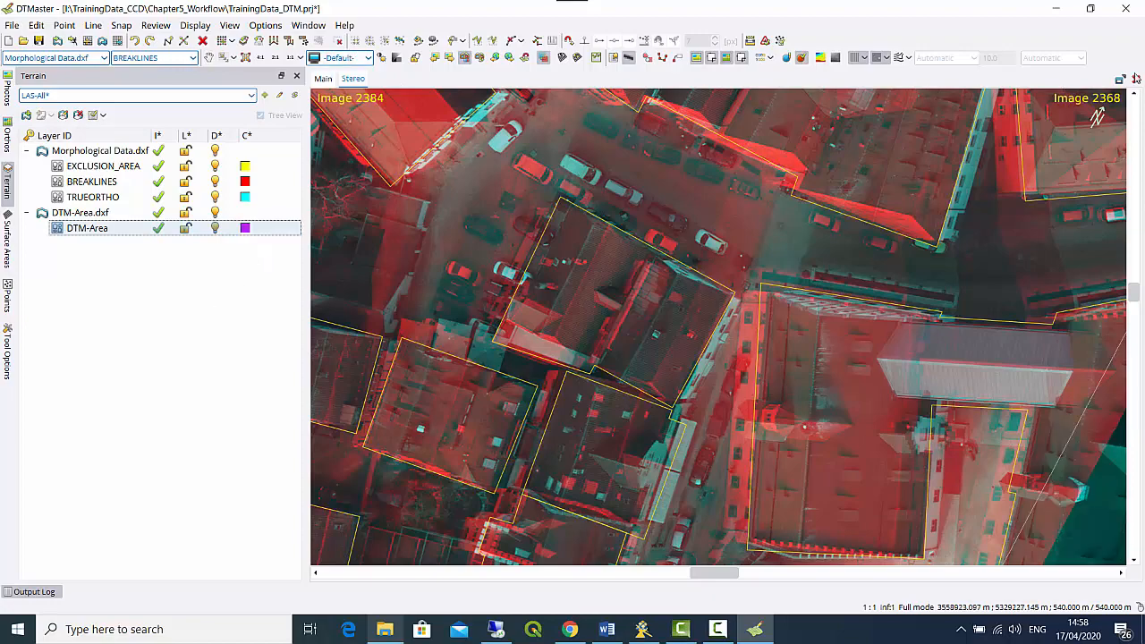
# Replace the stereo view with a best-fit stereo view at the middle of the exclusion areas and examine the imported layers over the imagery.
pyautogui.click(1138, 80)
pyautogui.scroll(-5, 890, 472)
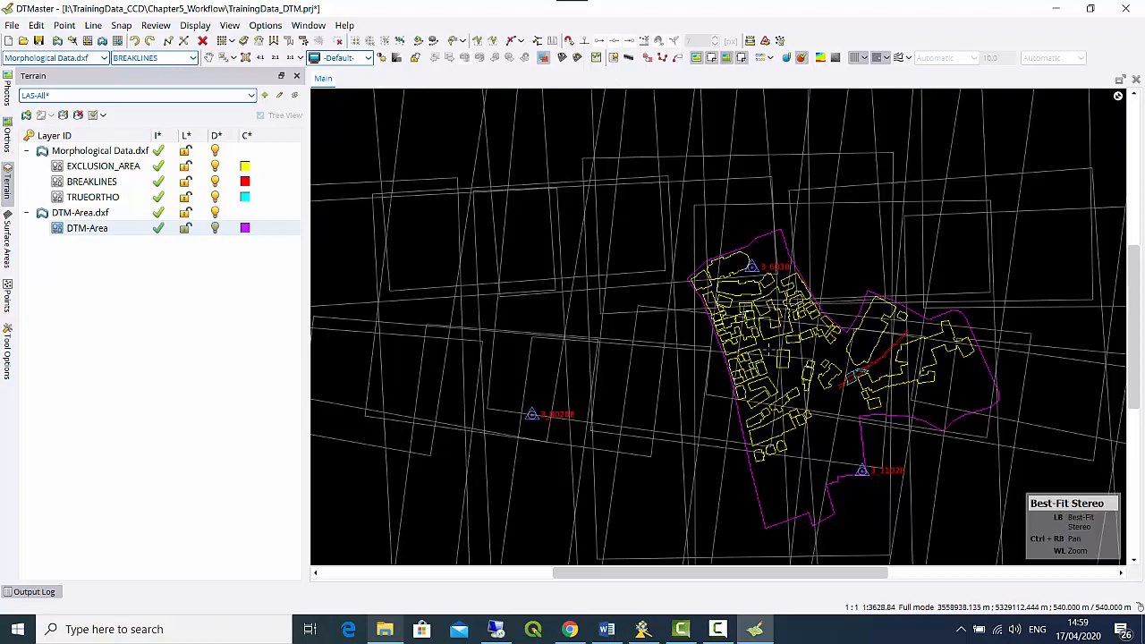
pyautogui.click(768, 353)
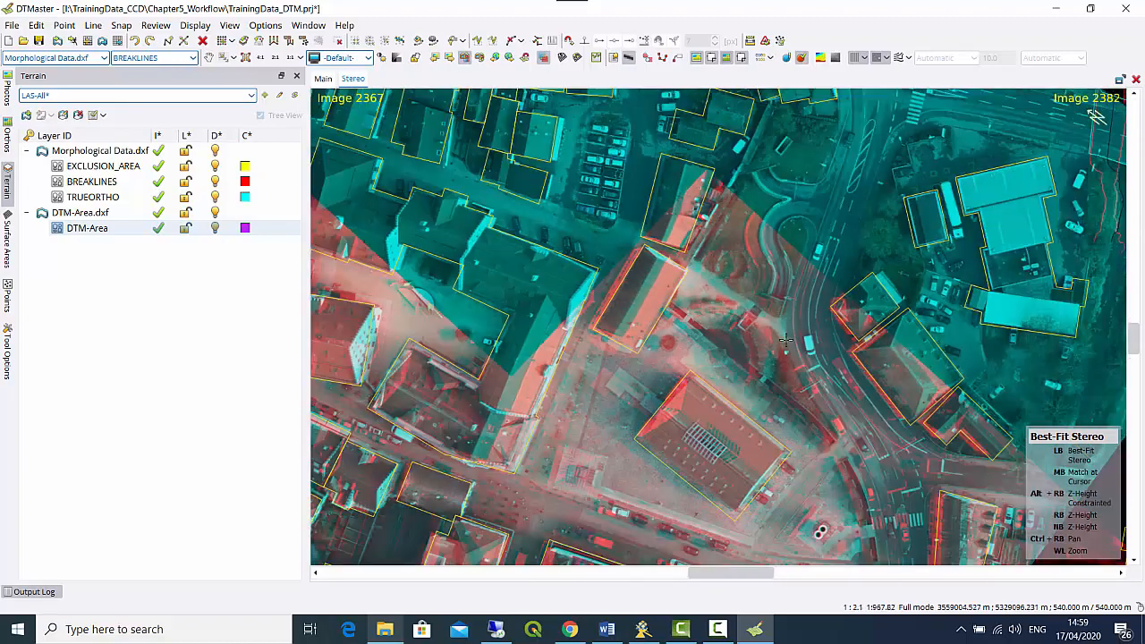
pyautogui.scroll(-5, 785, 340)
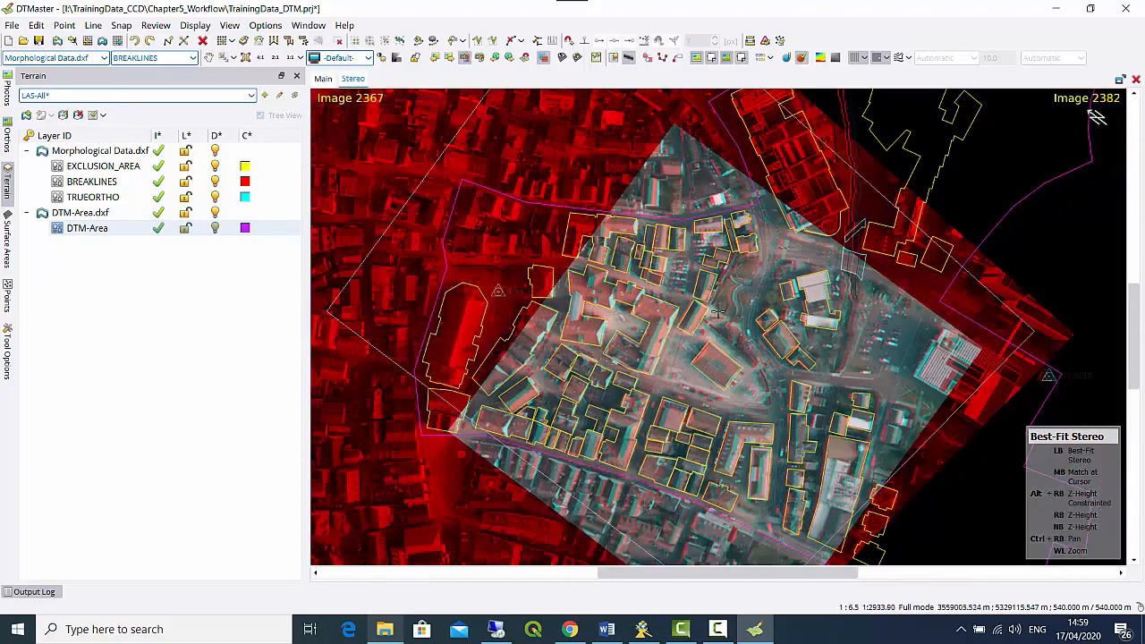
pyautogui.scroll(-1, 718, 313)
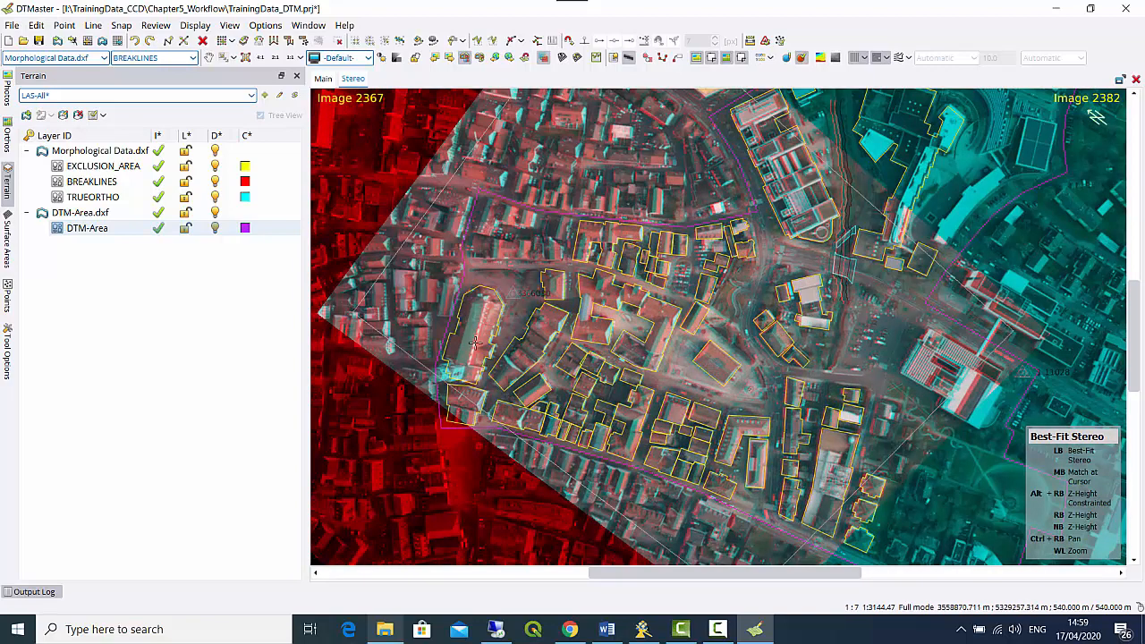
# Close the stereo view and return to the main overview of the imported layers.
pyautogui.click(1136, 79)
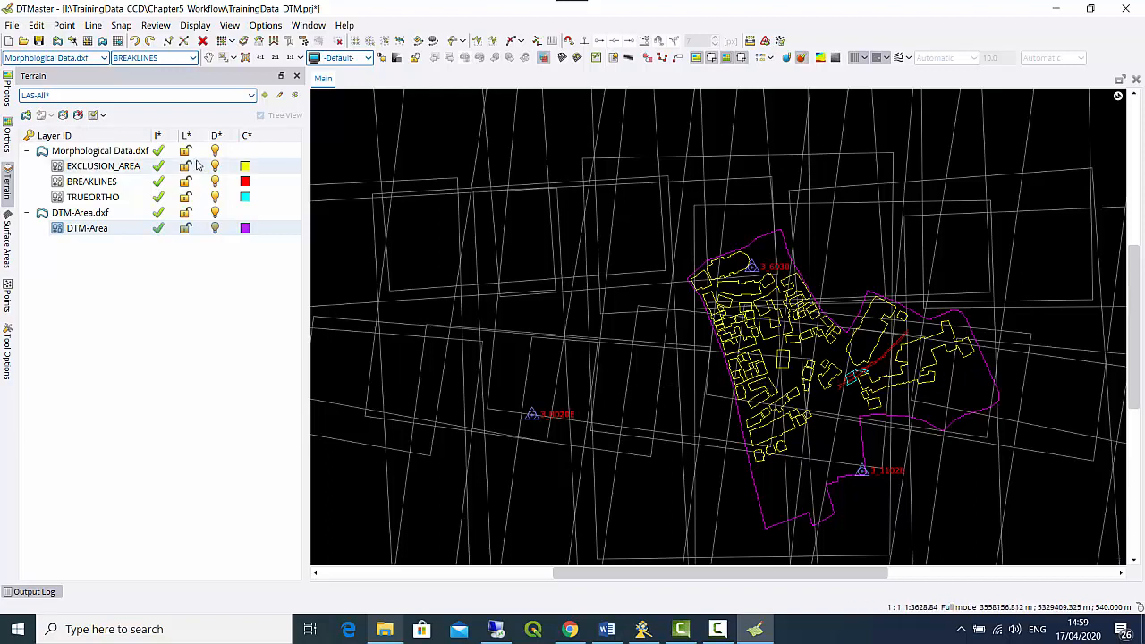
# Start a vector data export in Separated mode and select Morphological Data.dxf in the list of files to export.
pyautogui.click(12, 25)
pyautogui.moveTo(36, 164)
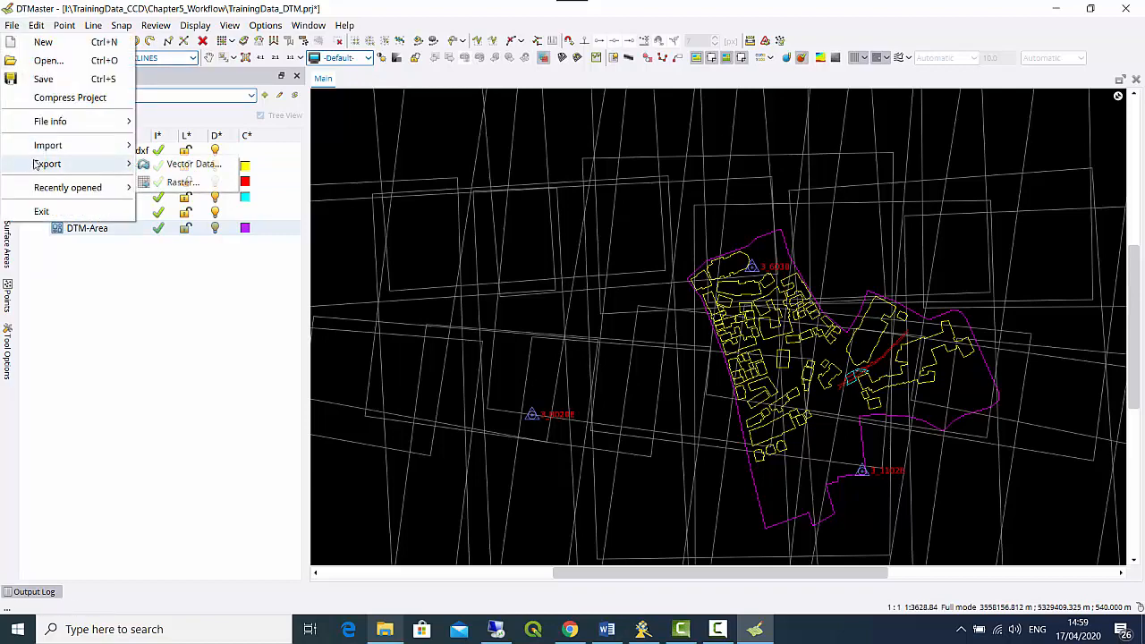
pyautogui.click(202, 166)
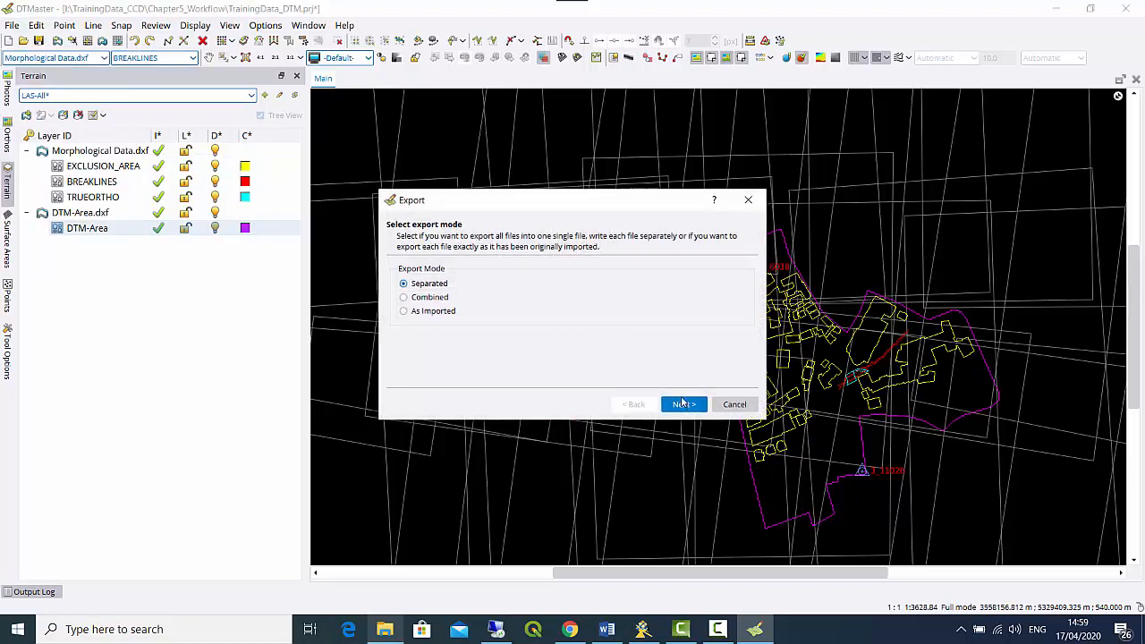
pyautogui.click(682, 403)
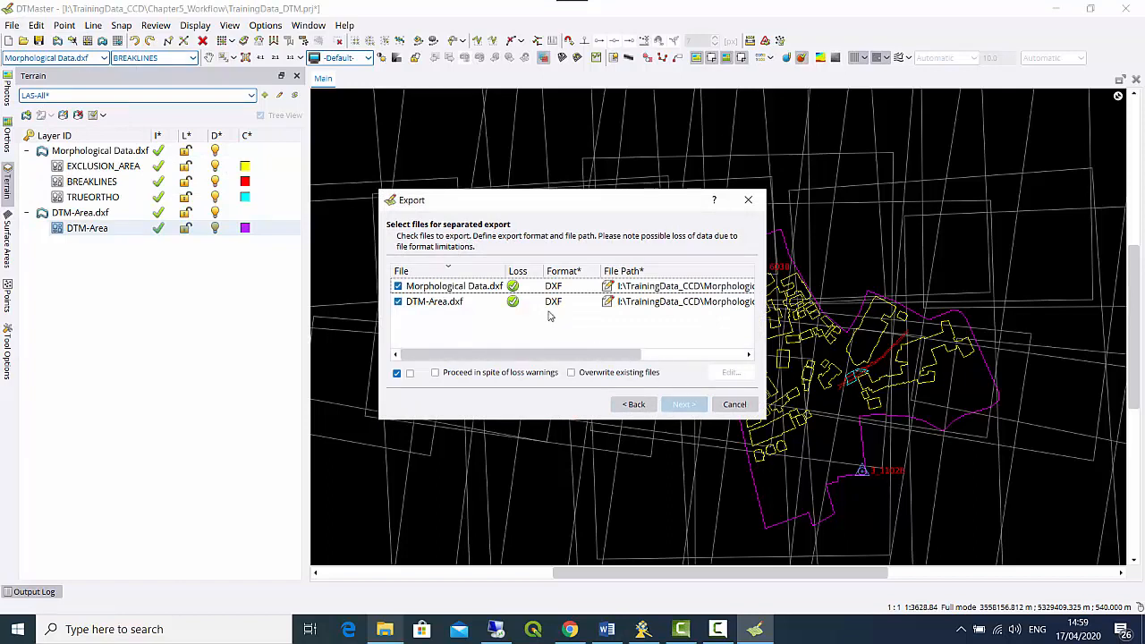
pyautogui.click(508, 288)
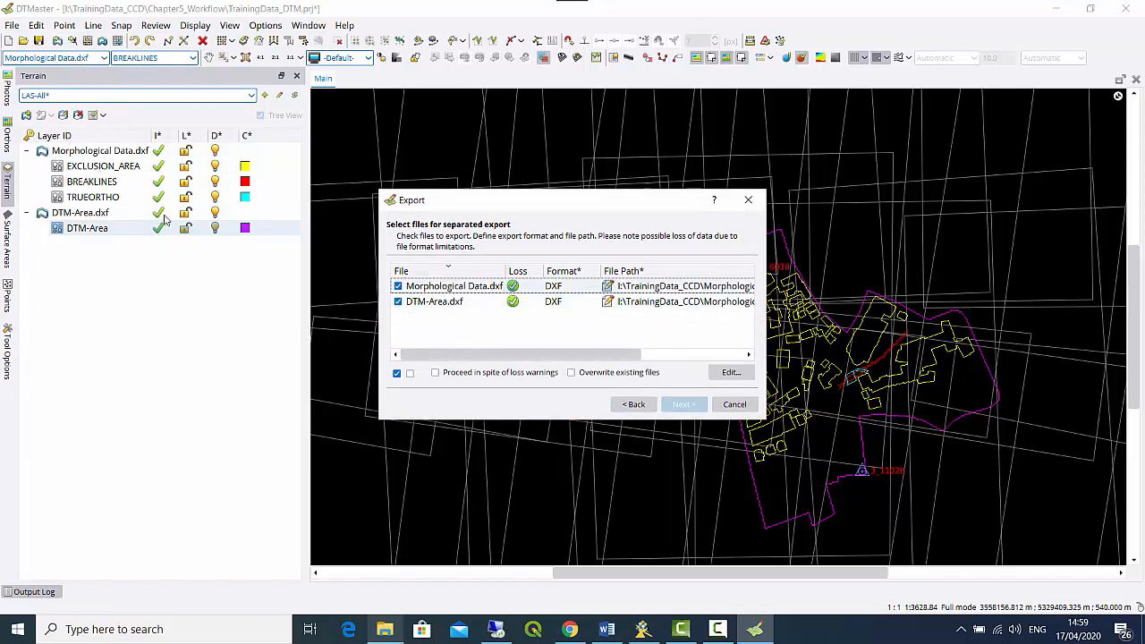
# Open the export settings of Morphological Data.dxf, try WNP as the format and set it back to DXF.
pyautogui.click(731, 372)
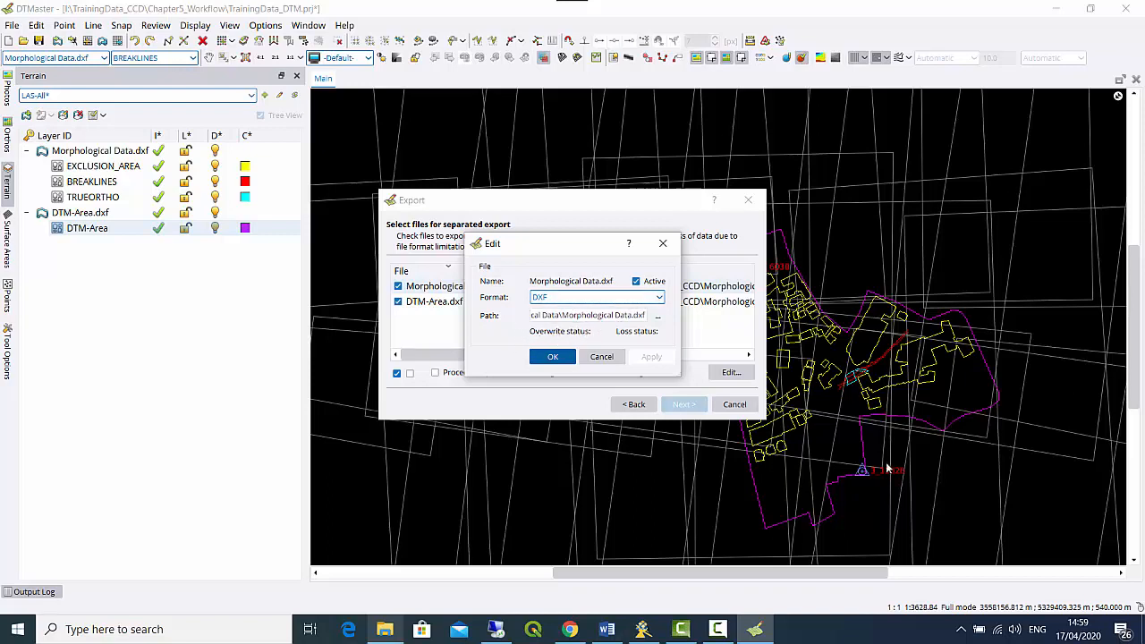
pyautogui.click(592, 298)
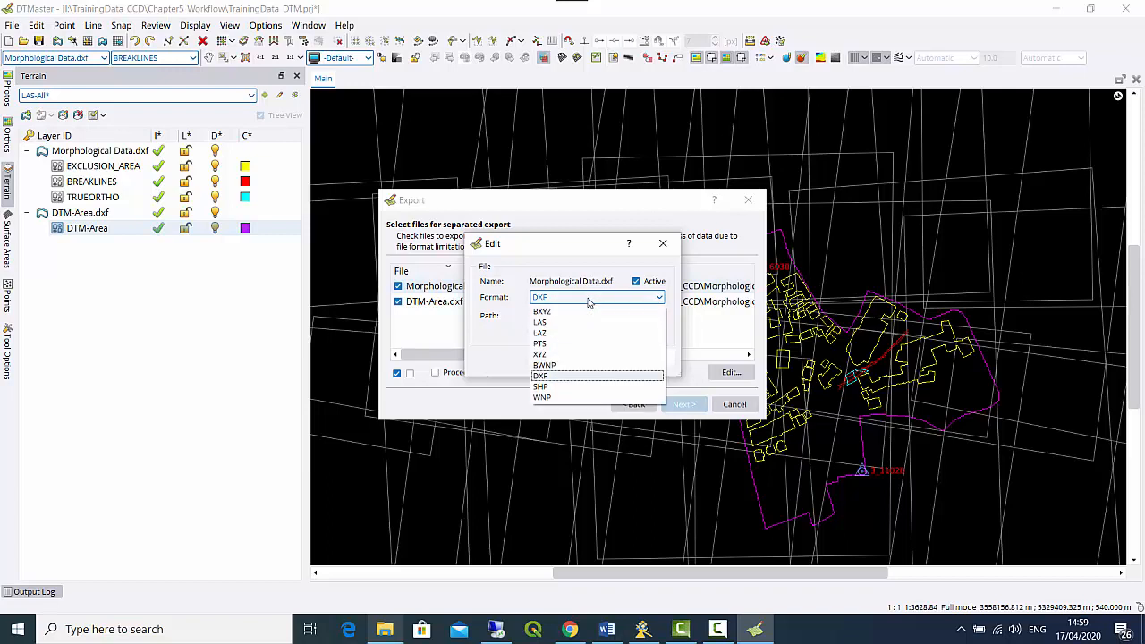
pyautogui.click(549, 365)
pyautogui.click(559, 299)
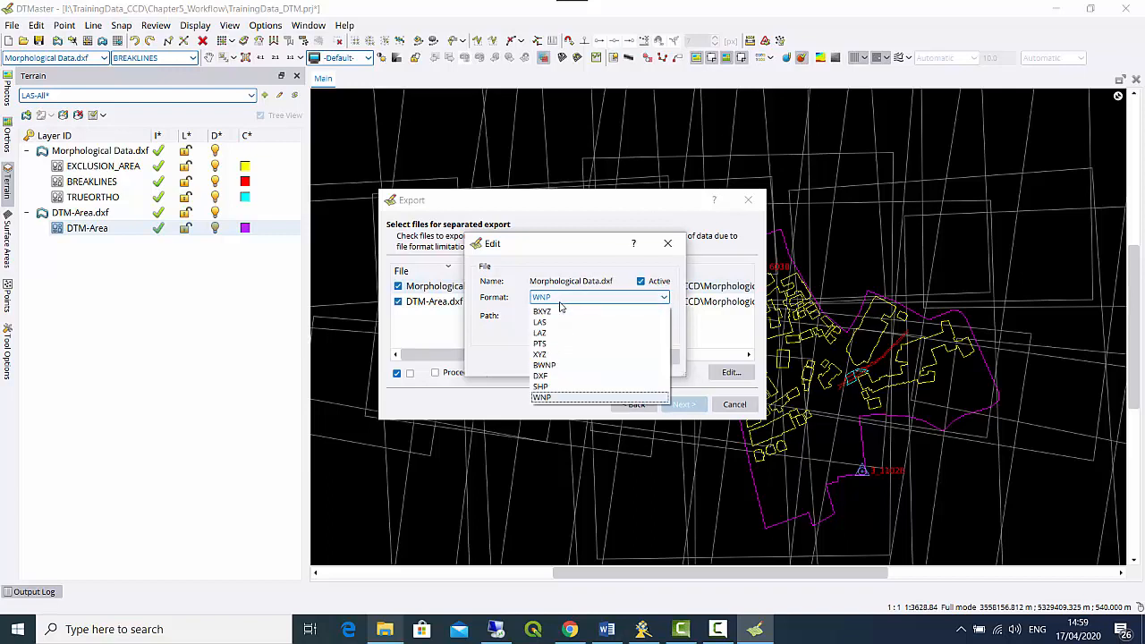
pyautogui.click(553, 373)
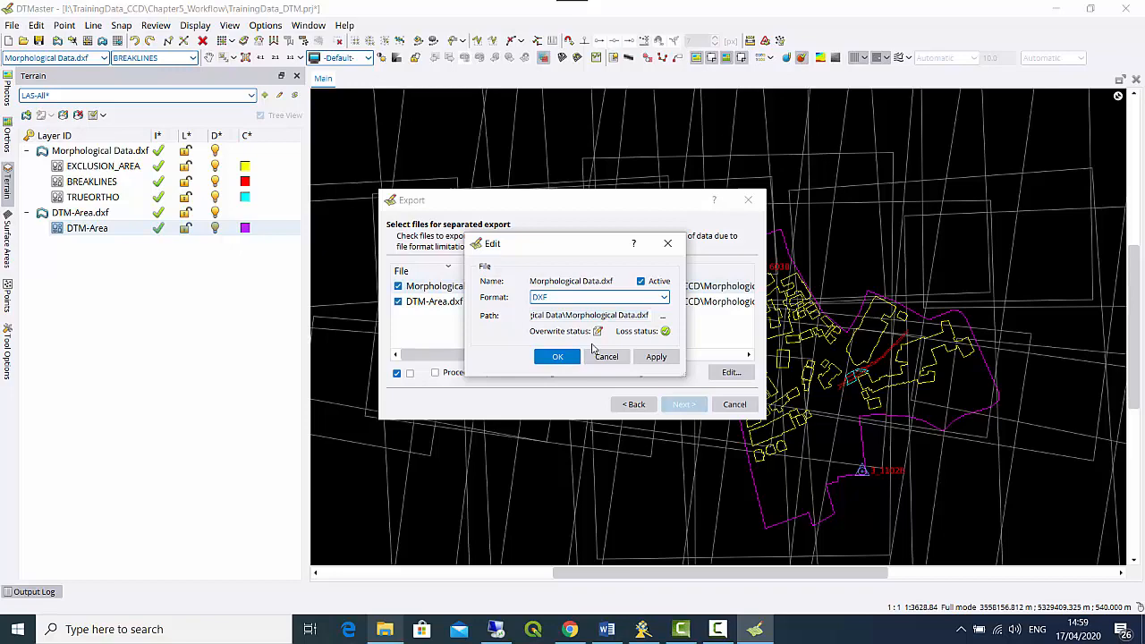
# Check the save location for Morphological Data.dxf, discard the edits, select DTM-Area.dxf and cancel the export.
pyautogui.click(662, 316)
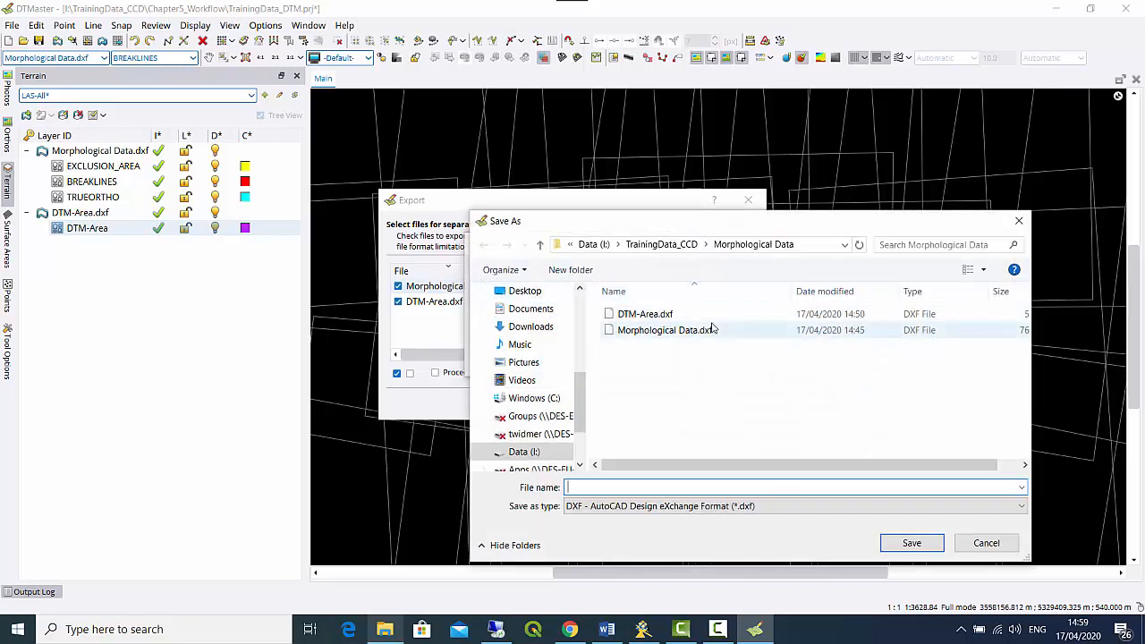
pyautogui.click(991, 544)
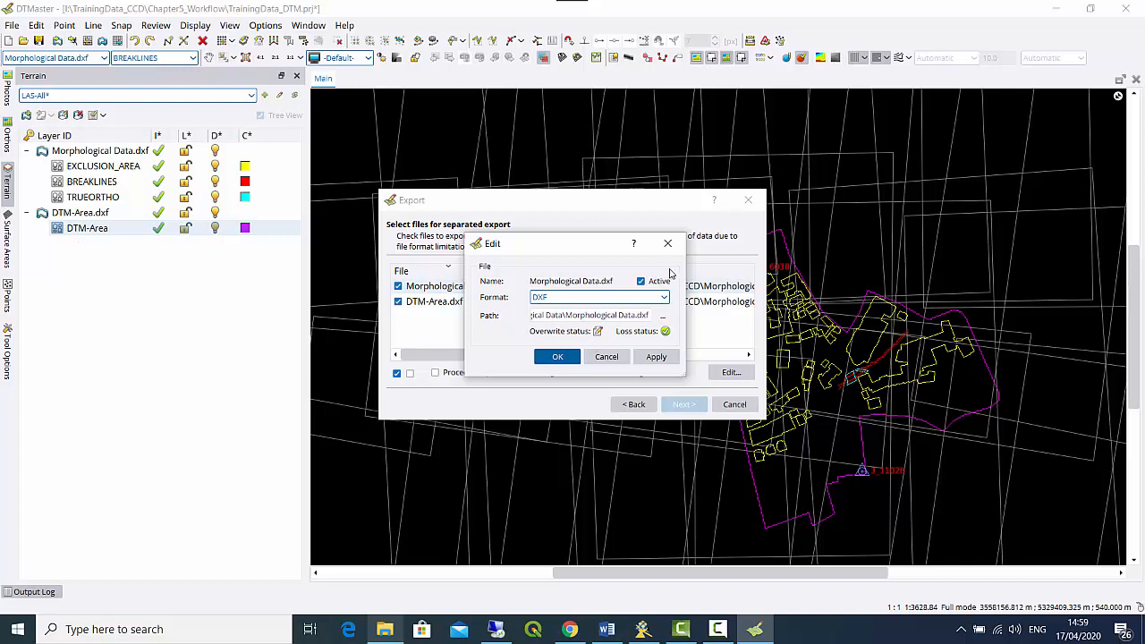
pyautogui.click(592, 356)
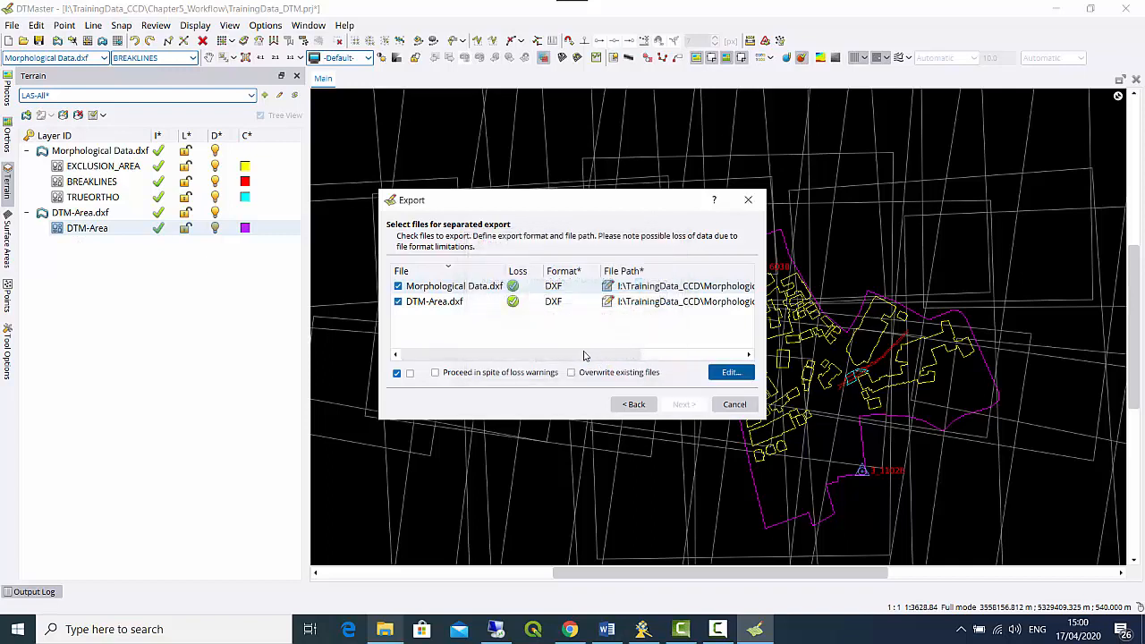
pyautogui.click(467, 303)
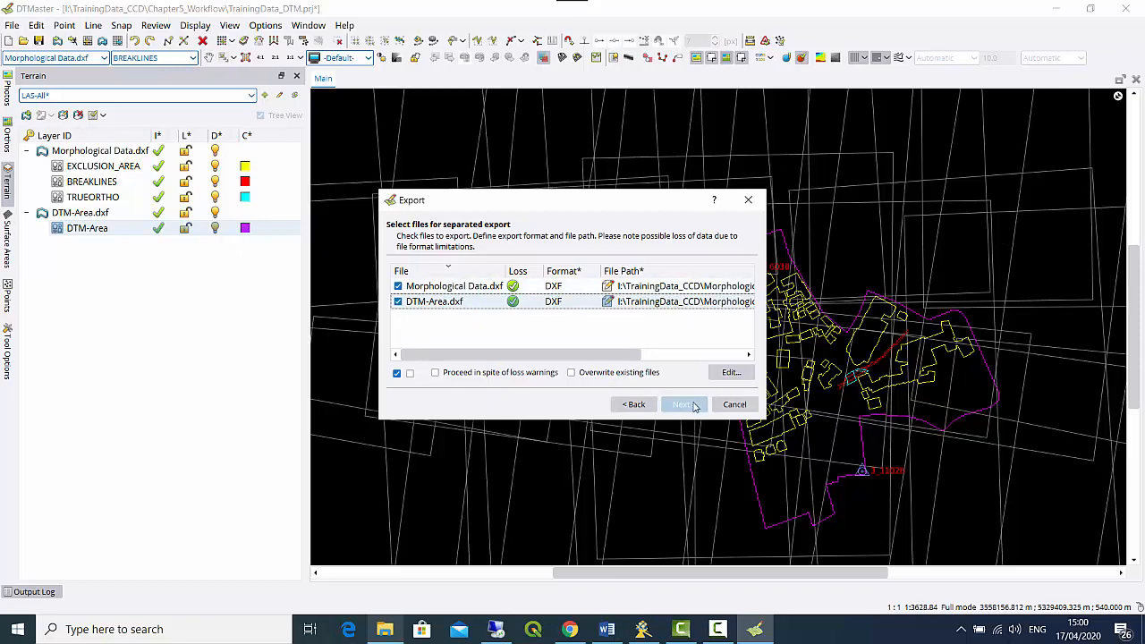
pyautogui.click(726, 405)
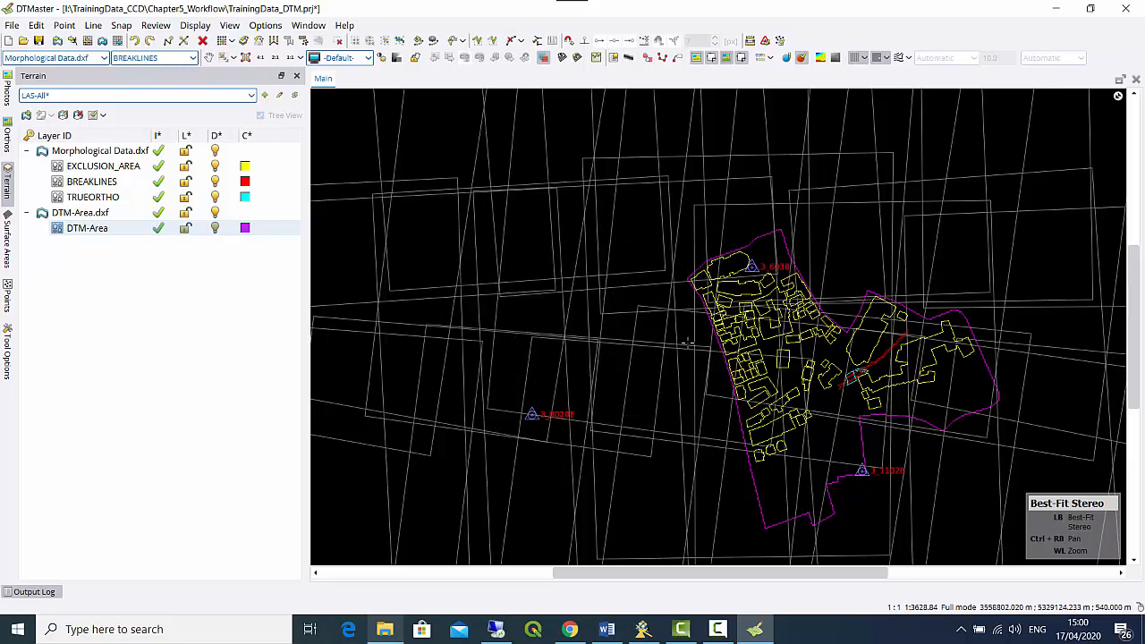
# Switch to the MATCH-T DSM reference manual in Word and review section 5.1 Data Preparation through the start of 5.2 MATCH-T DSM Processing.
pyautogui.click(606, 630)
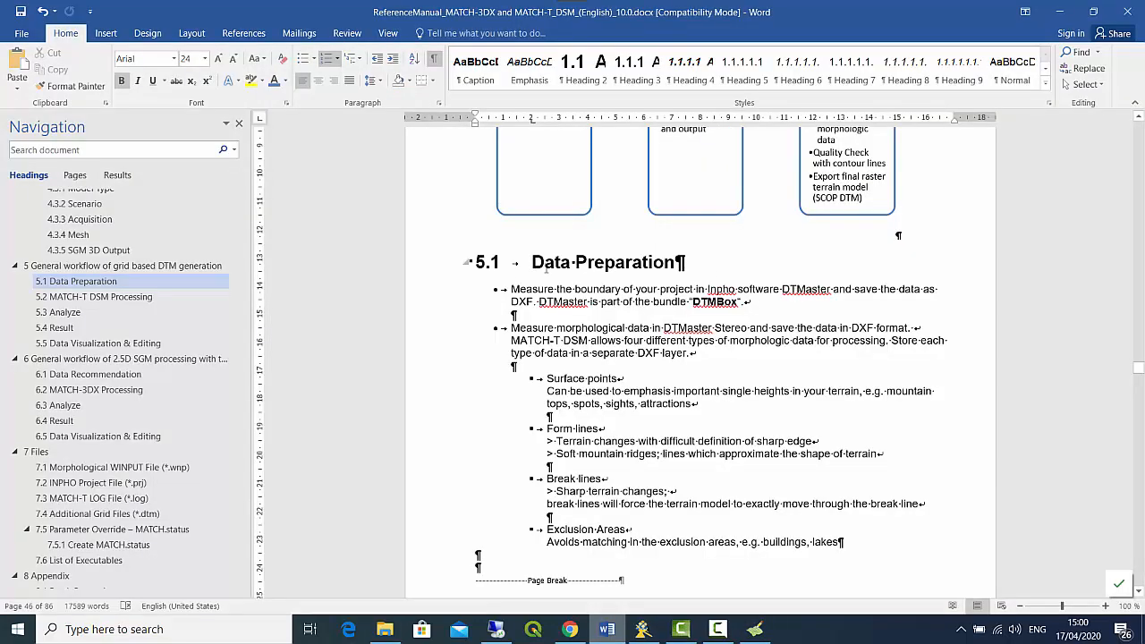
pyautogui.scroll(-2, 582, 280)
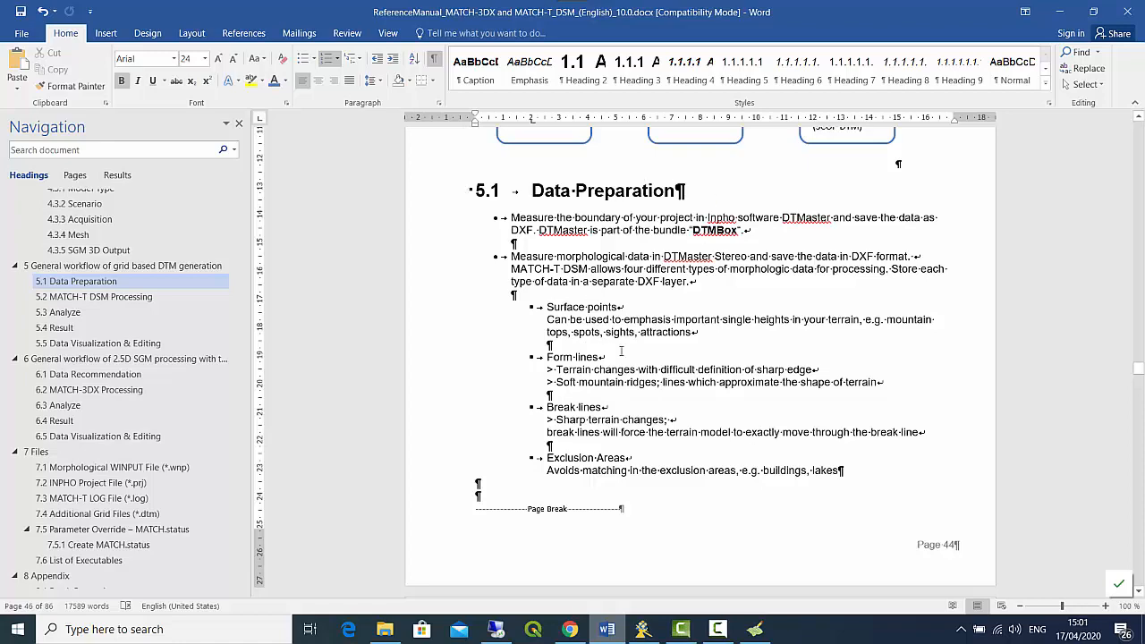
pyautogui.scroll(-5, 621, 350)
pyautogui.scroll(4, 622, 356)
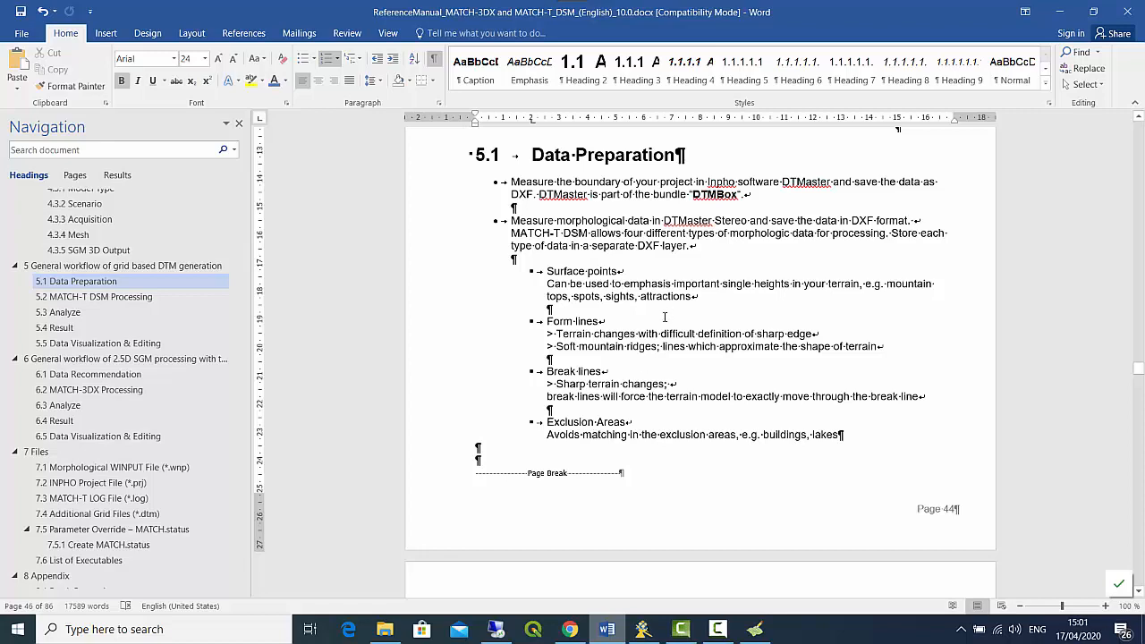
pyautogui.scroll(-7, 665, 317)
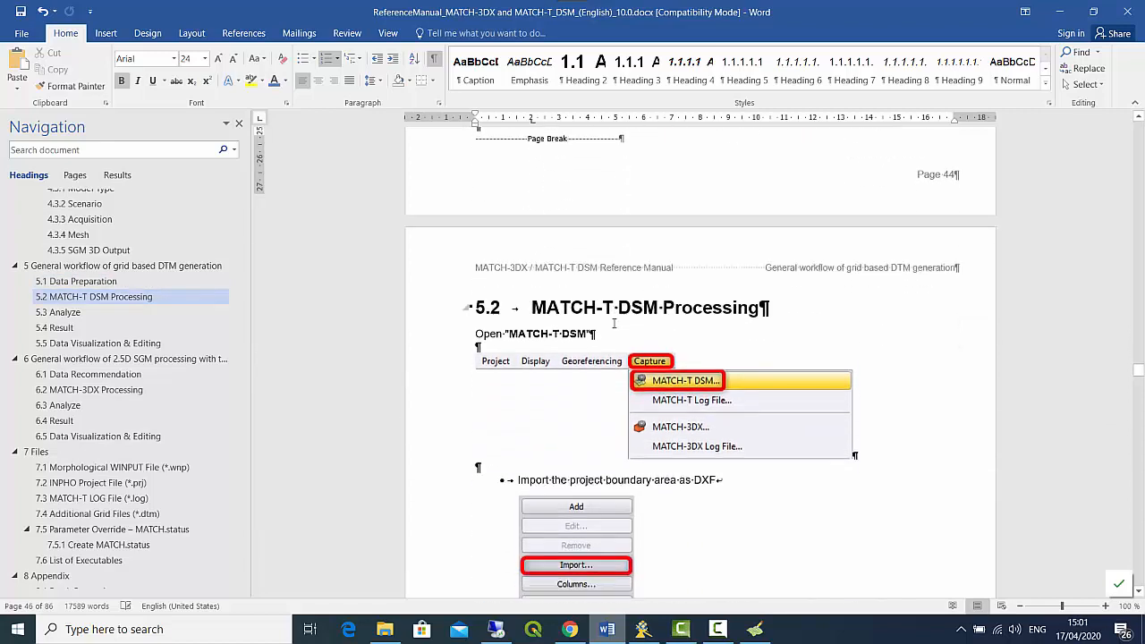
pyautogui.scroll(-1, 661, 255)
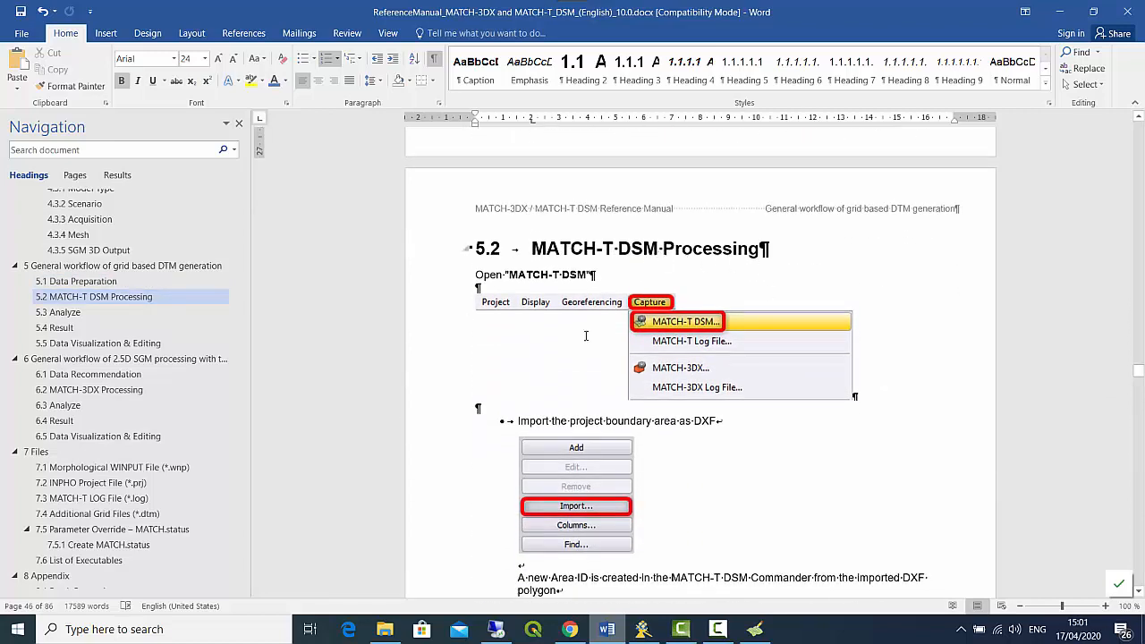